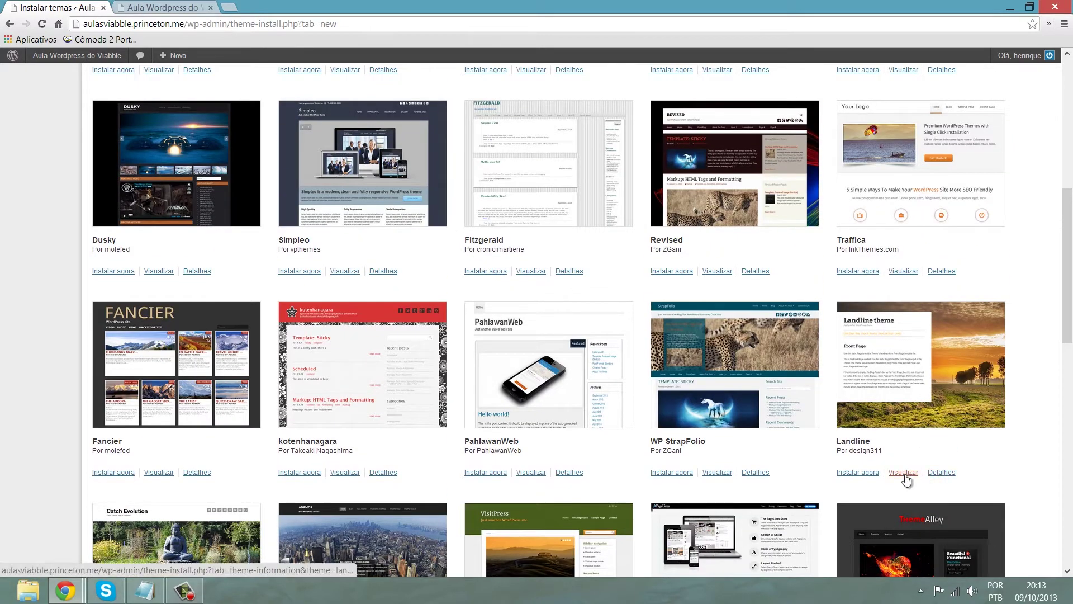
# Preview the Landline theme down to the end of its sample page, then return to the theme list.
pyautogui.click(904, 473)
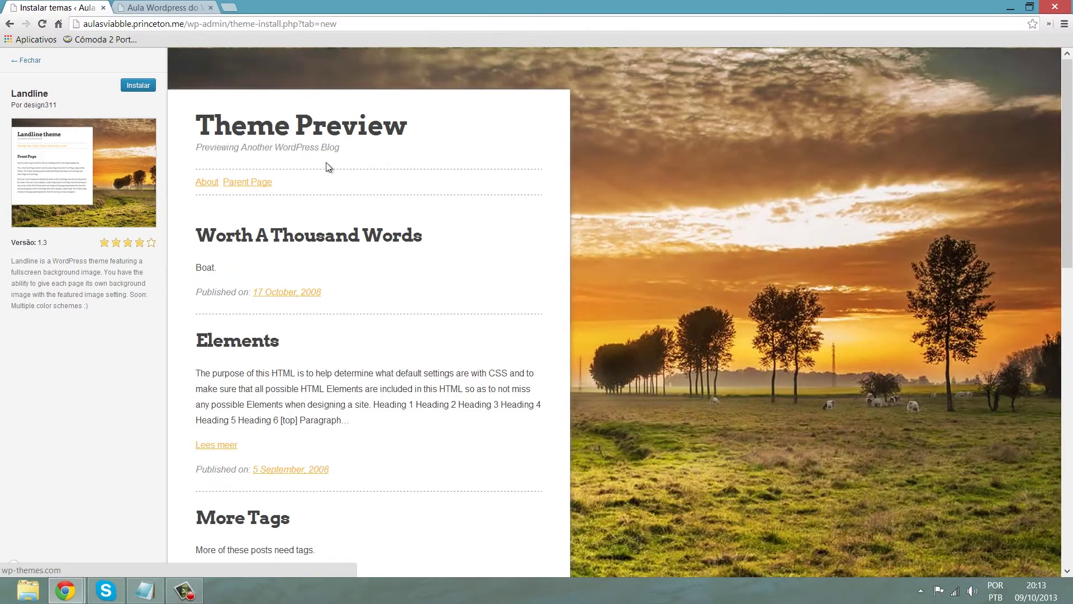
pyautogui.scroll(-15, 366, 179)
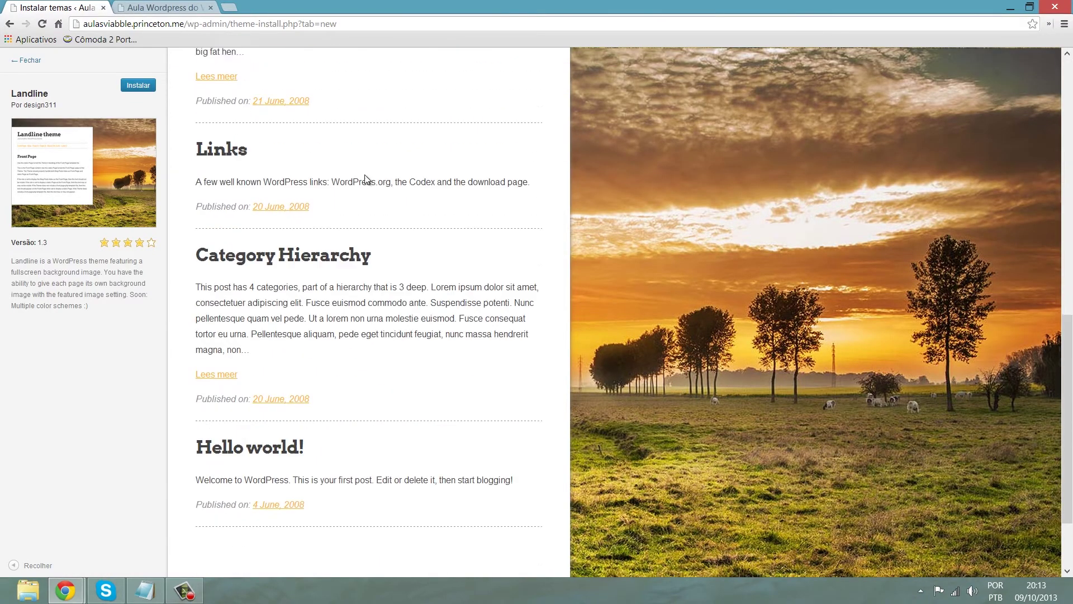
pyautogui.scroll(15, 365, 179)
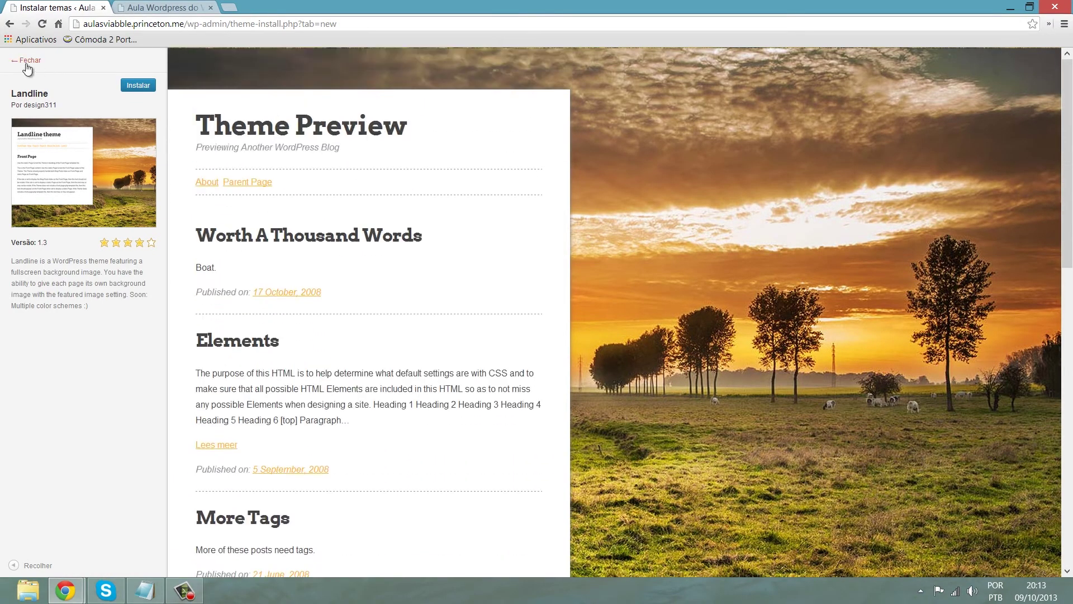
pyautogui.click(26, 60)
# Browse the featured themes (Destaques), preview the Customizr theme and close the preview.
pyautogui.scroll(8, 256, 135)
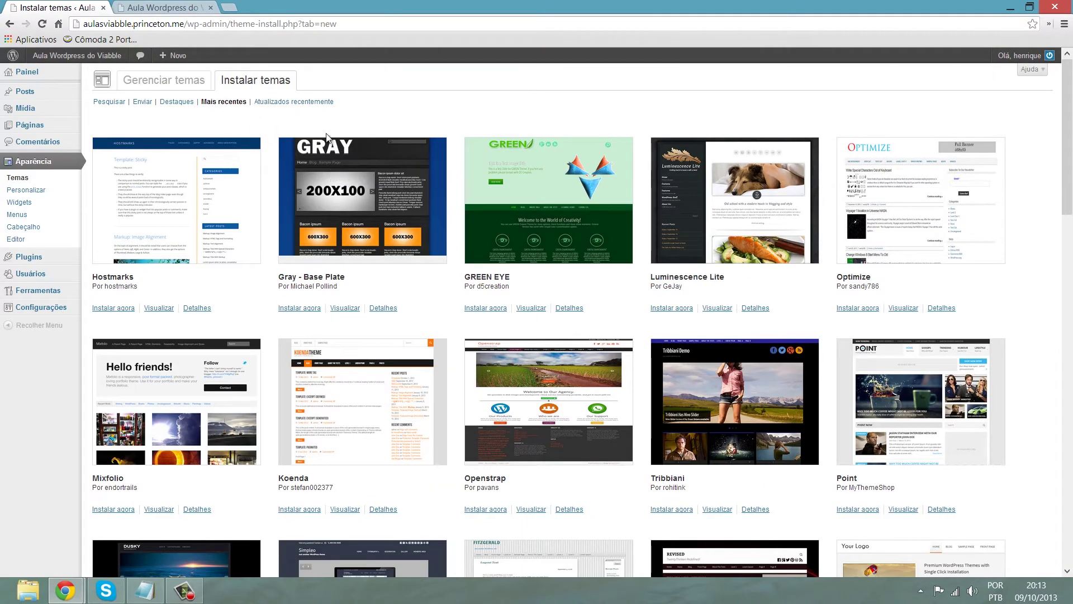
pyautogui.click(178, 105)
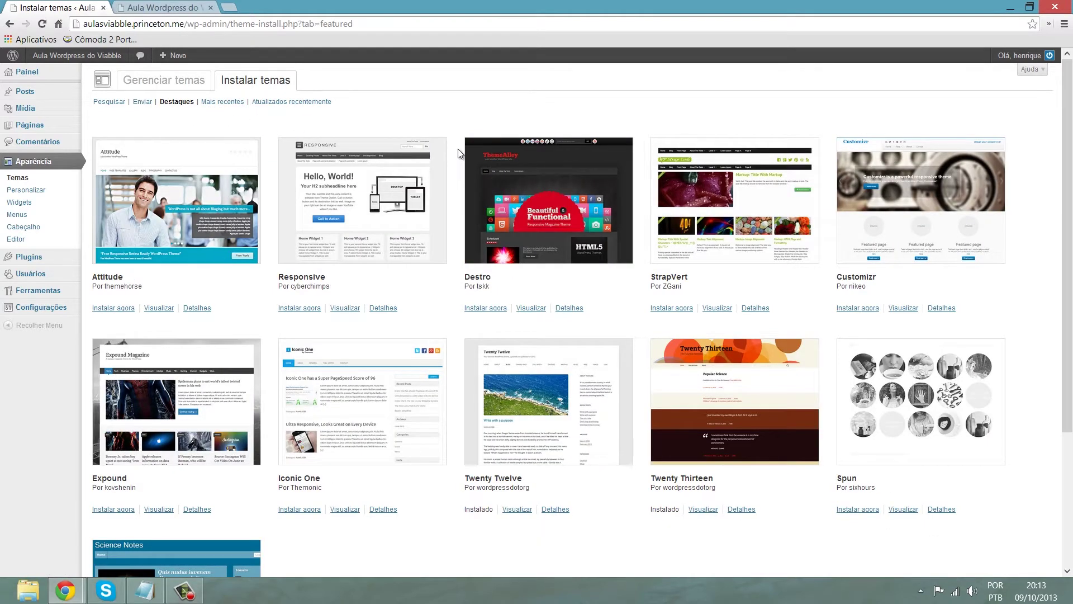
pyautogui.scroll(-3, 457, 152)
pyautogui.scroll(3, 458, 148)
pyautogui.click(903, 308)
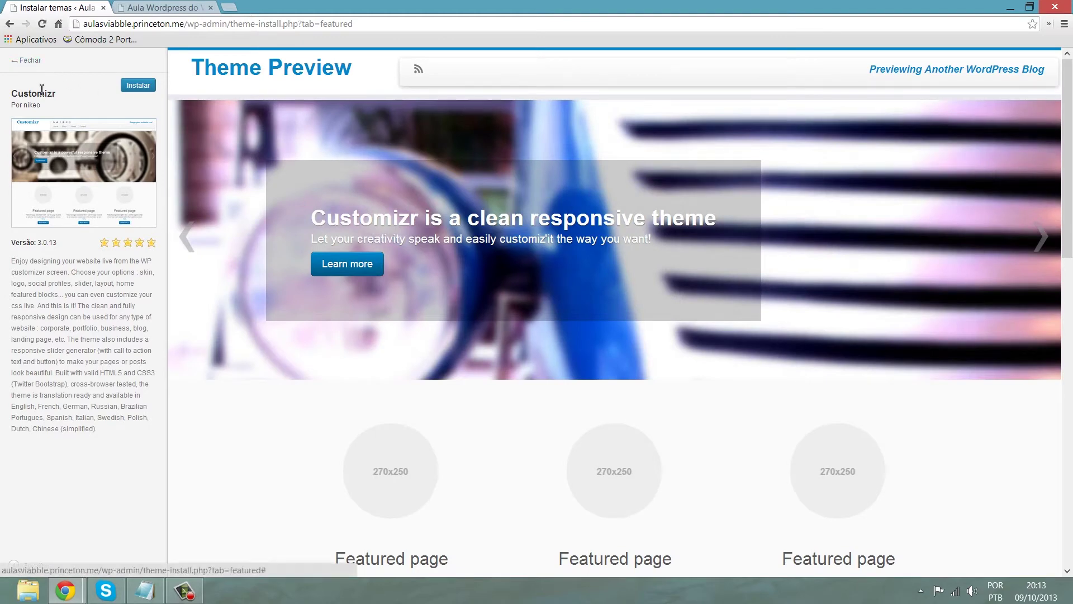
pyautogui.moveTo(60, 94); pyautogui.dragTo(14, 99)
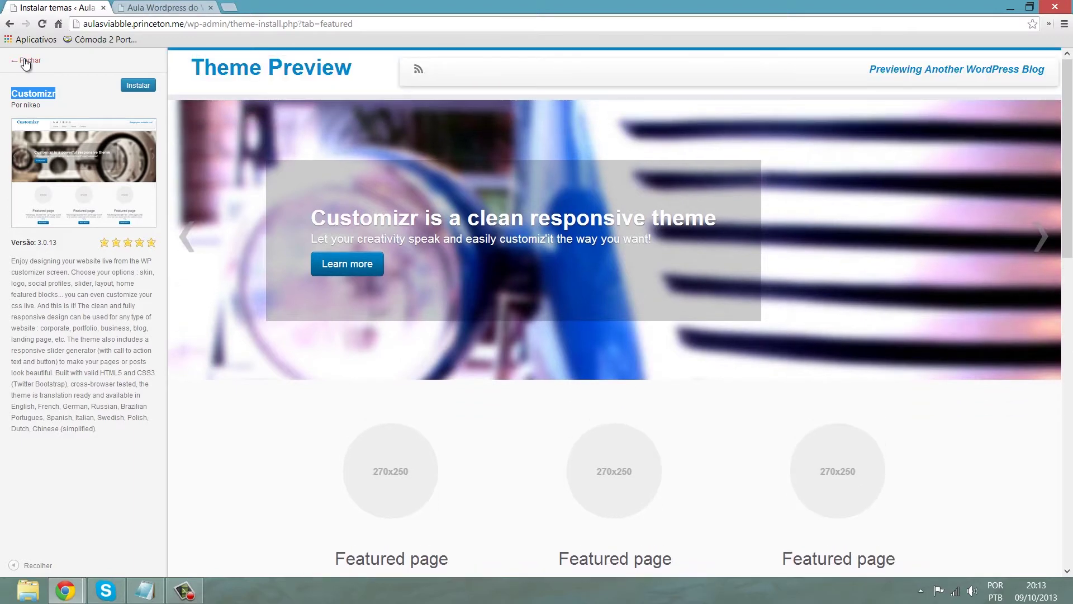
pyautogui.click(25, 64)
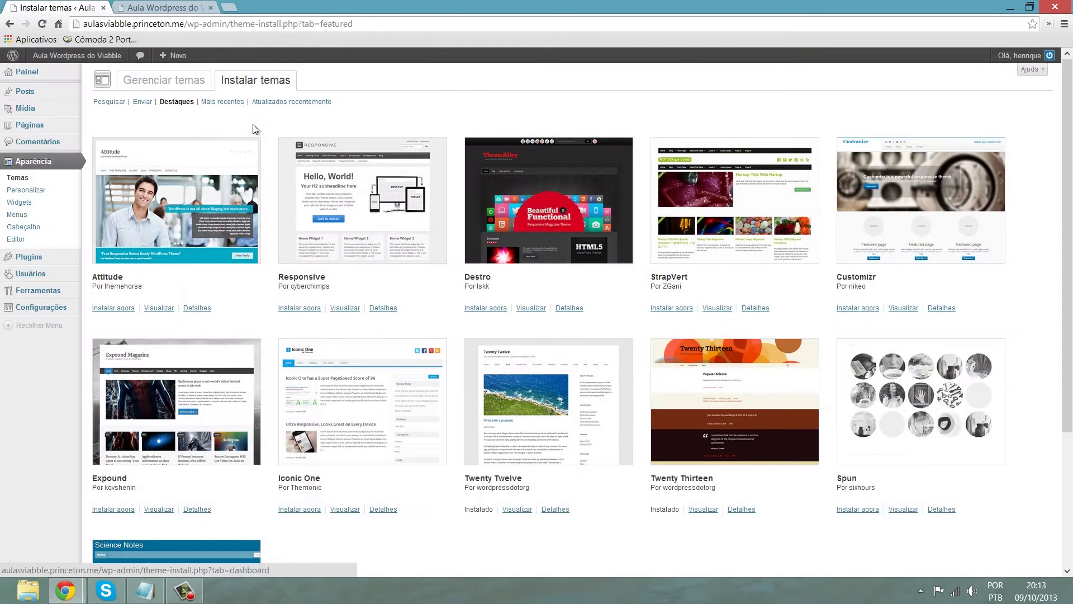
# View the theme search filters and the .zip upload form, opening its file chooser and cancelling without selecting a file.
pyautogui.click(110, 104)
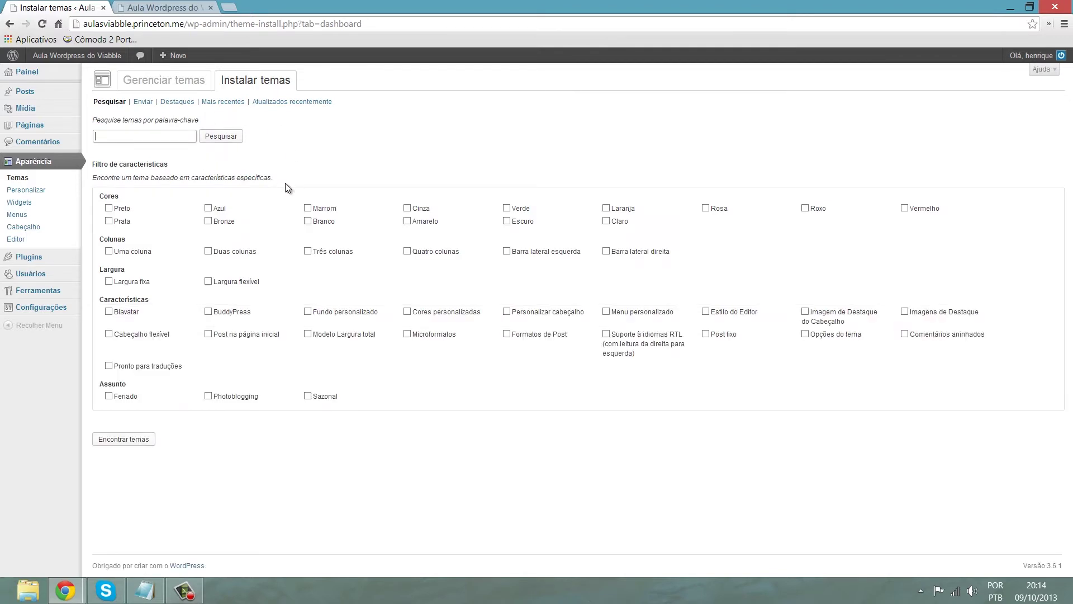
pyautogui.click(145, 102)
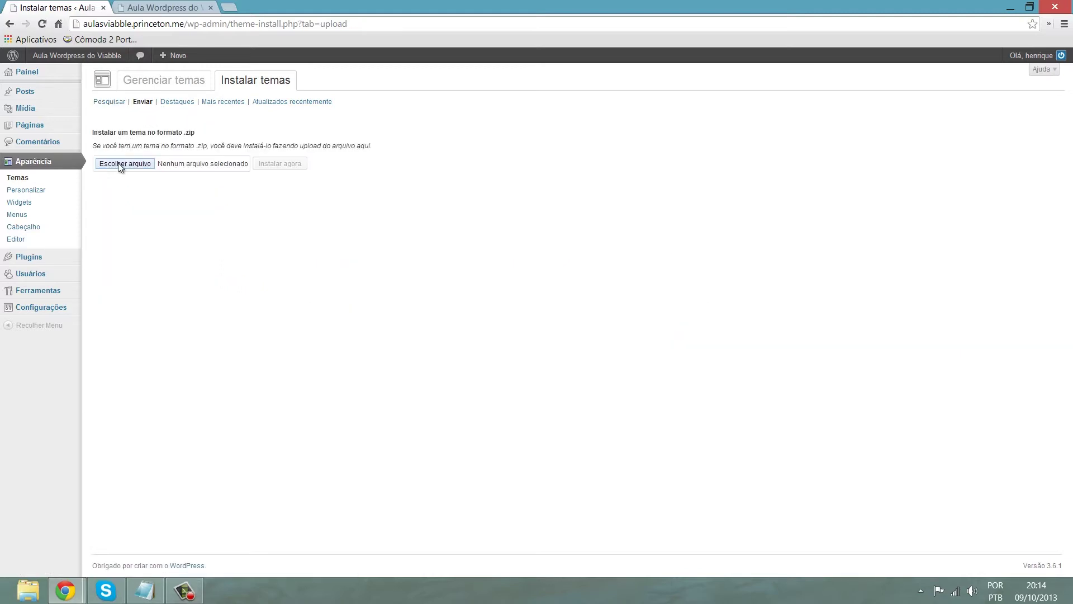
pyautogui.click(121, 165)
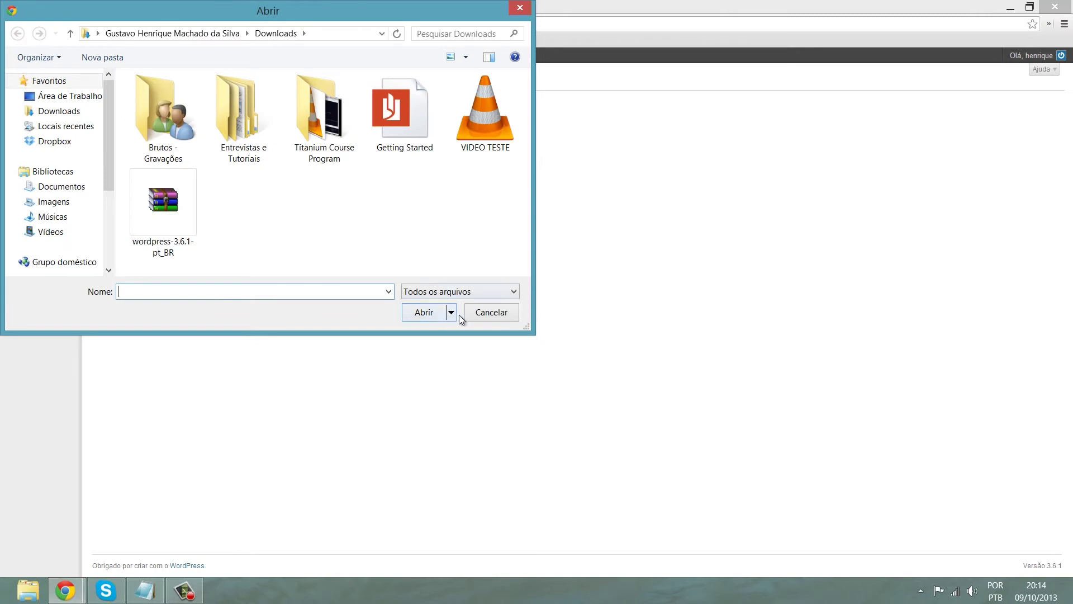
pyautogui.click(484, 318)
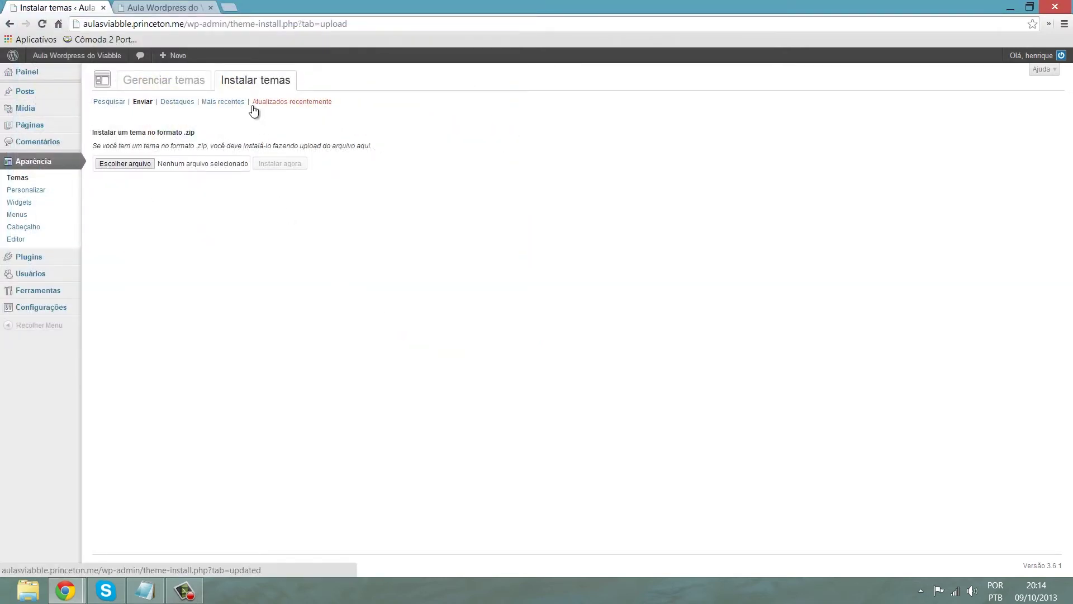
# Look through the whole list of featured themes, highlighting the author of Twenty Thirteen.
pyautogui.click(186, 107)
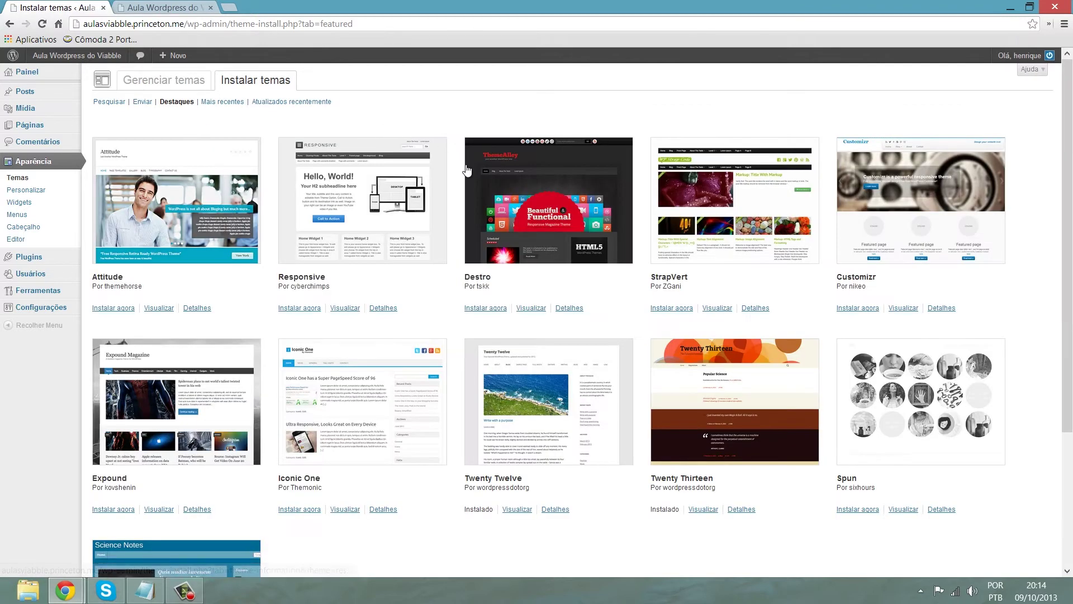
pyautogui.scroll(-2, 472, 188)
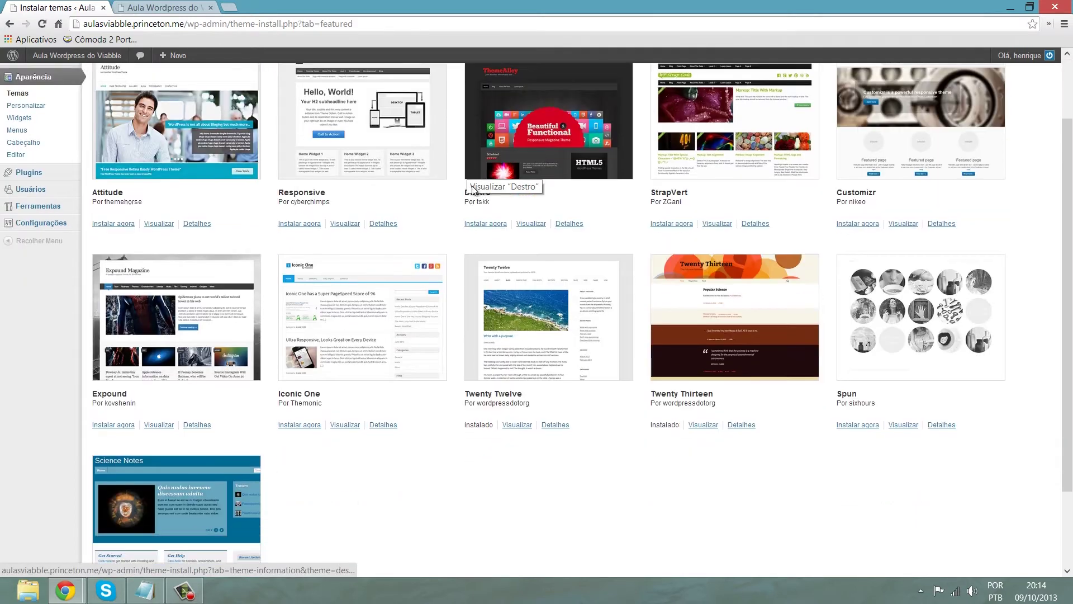
pyautogui.scroll(-2, 472, 185)
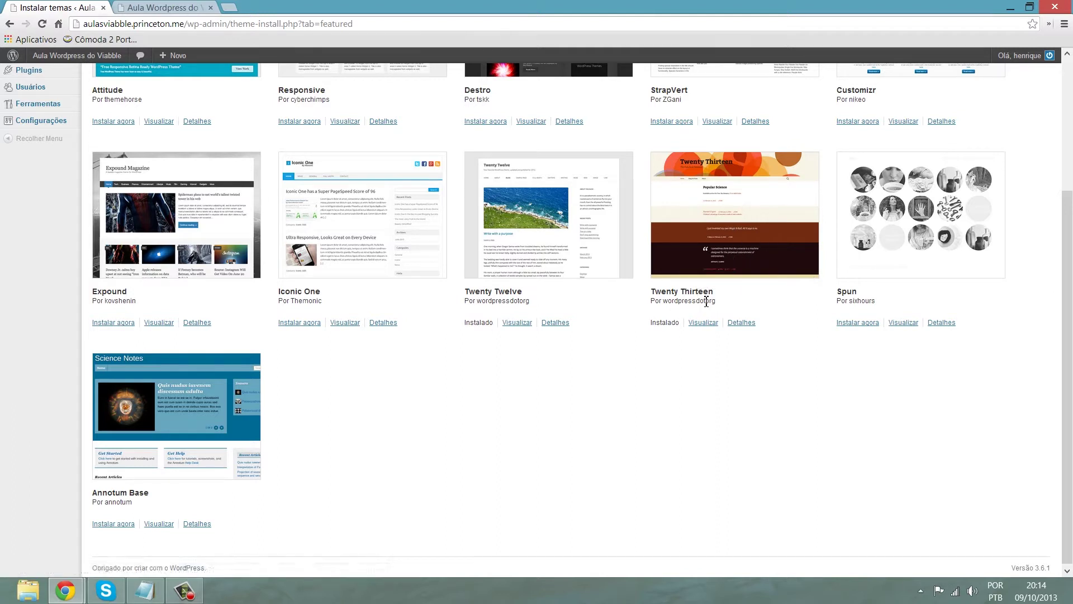
pyautogui.moveTo(718, 301); pyautogui.dragTo(666, 304)
pyautogui.scroll(4, 639, 263)
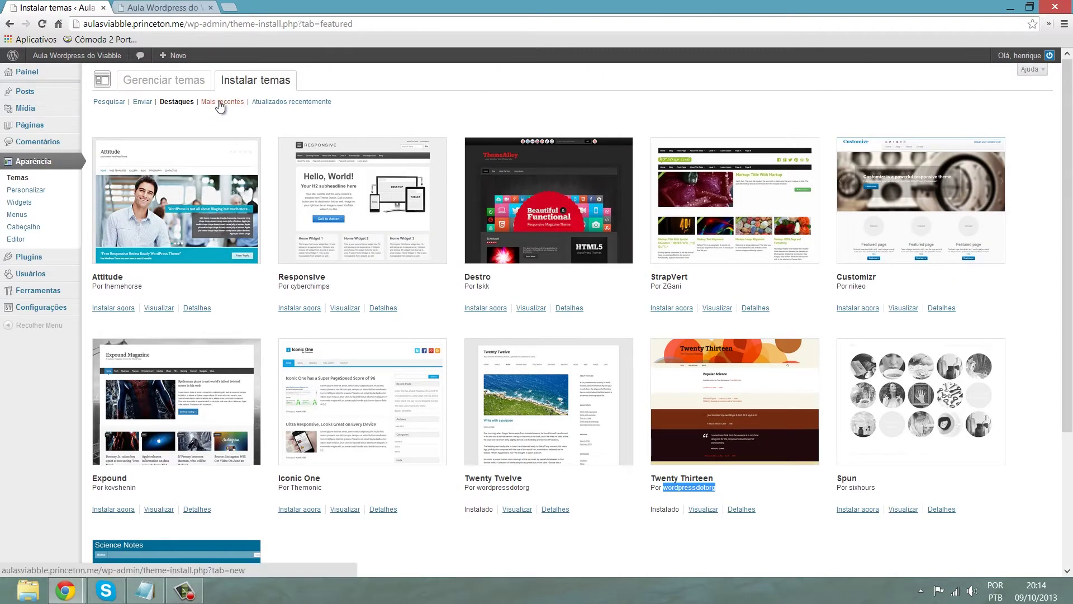
# List the recently updated themes, preview the Hostmarks theme and close the preview.
pyautogui.click(277, 103)
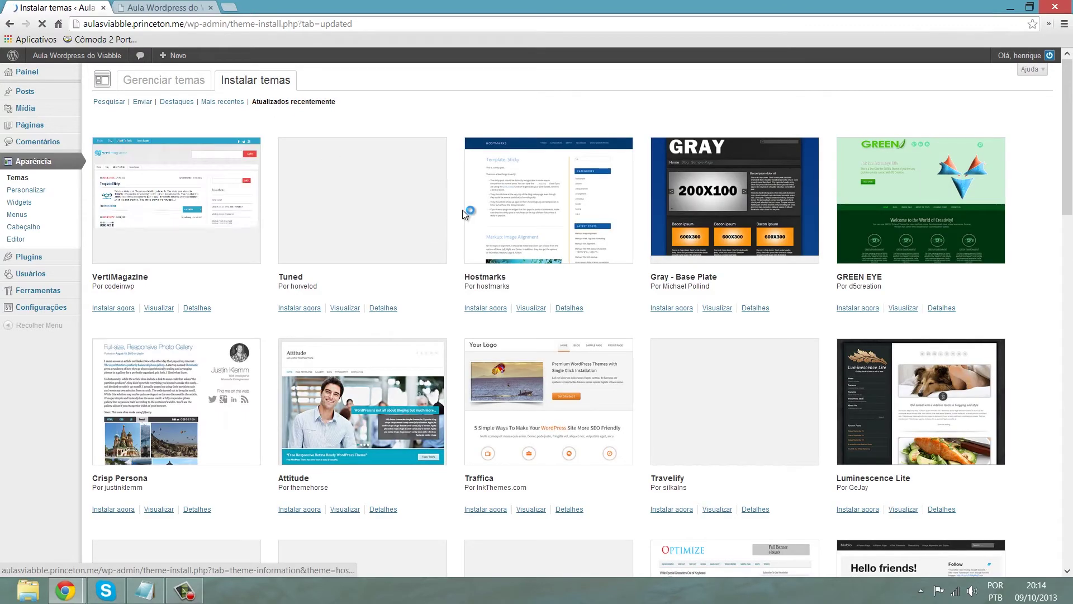
pyautogui.scroll(-1, 464, 207)
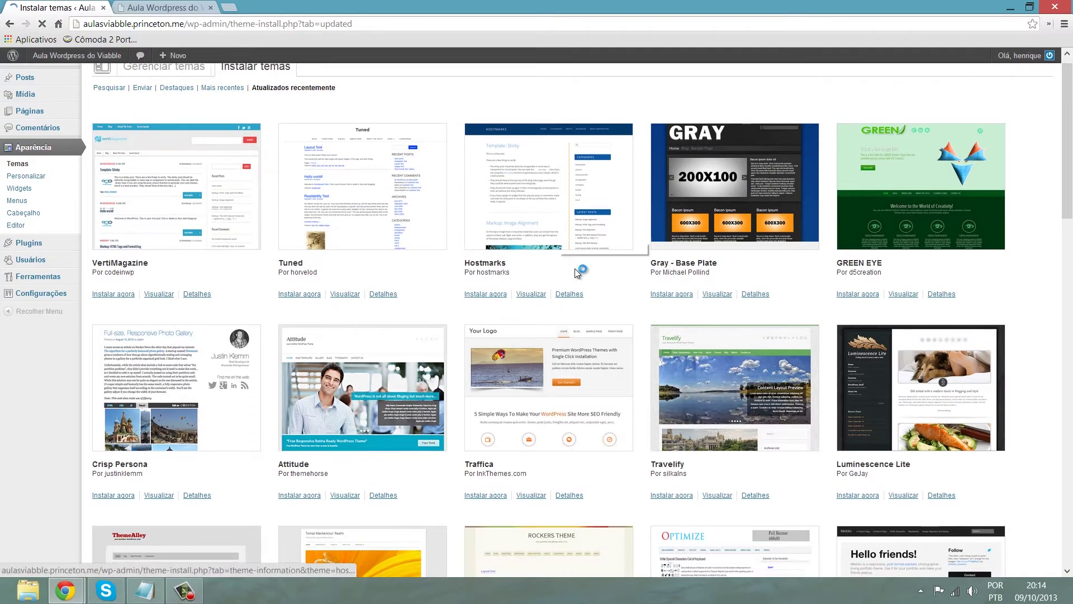
pyautogui.click(545, 212)
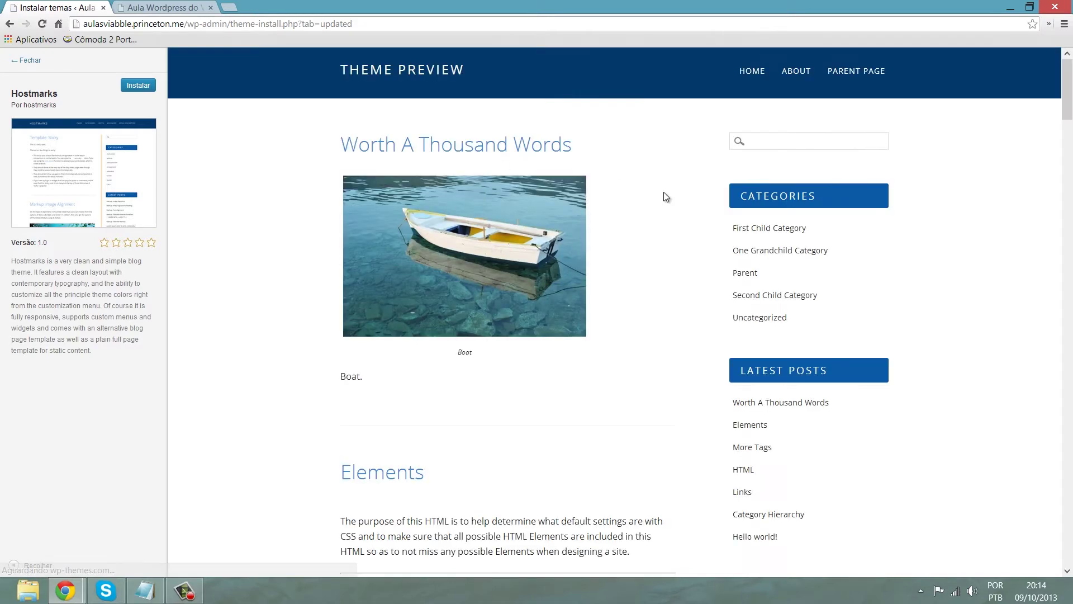
pyautogui.scroll(-2, 667, 188)
pyautogui.scroll(-1, 667, 193)
pyautogui.scroll(3, 667, 193)
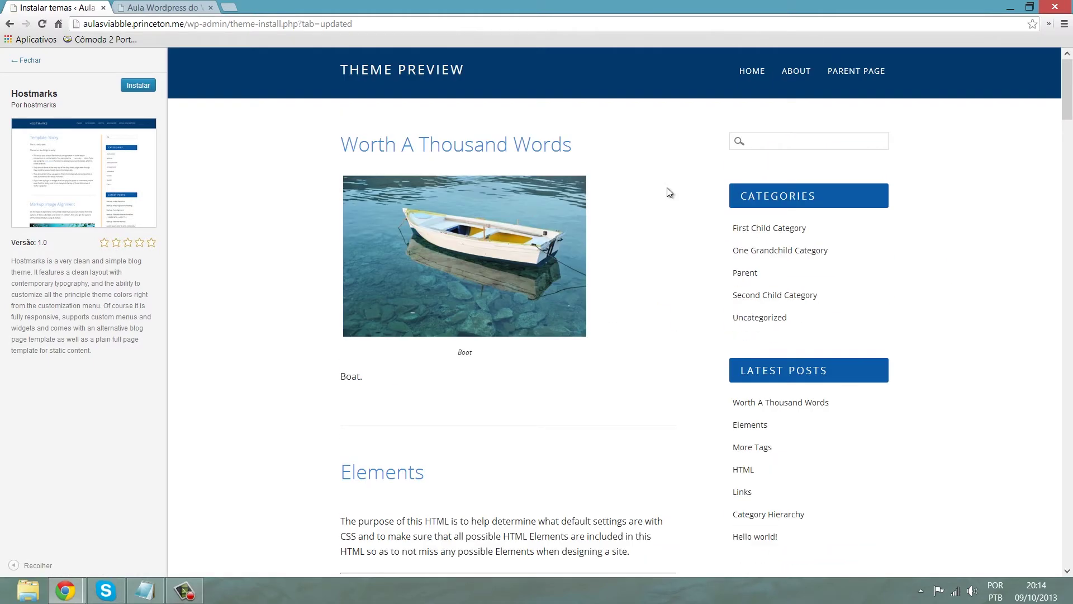
pyautogui.click(23, 64)
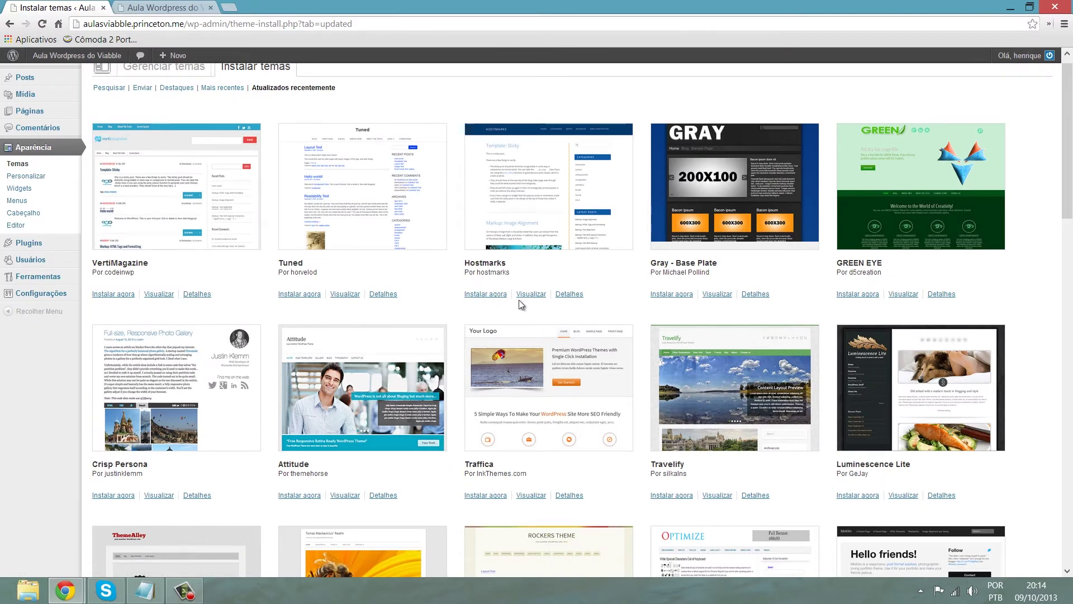
# Check the Hostmarks theme's details and preview, and install and activate the theme.
pyautogui.click(569, 294)
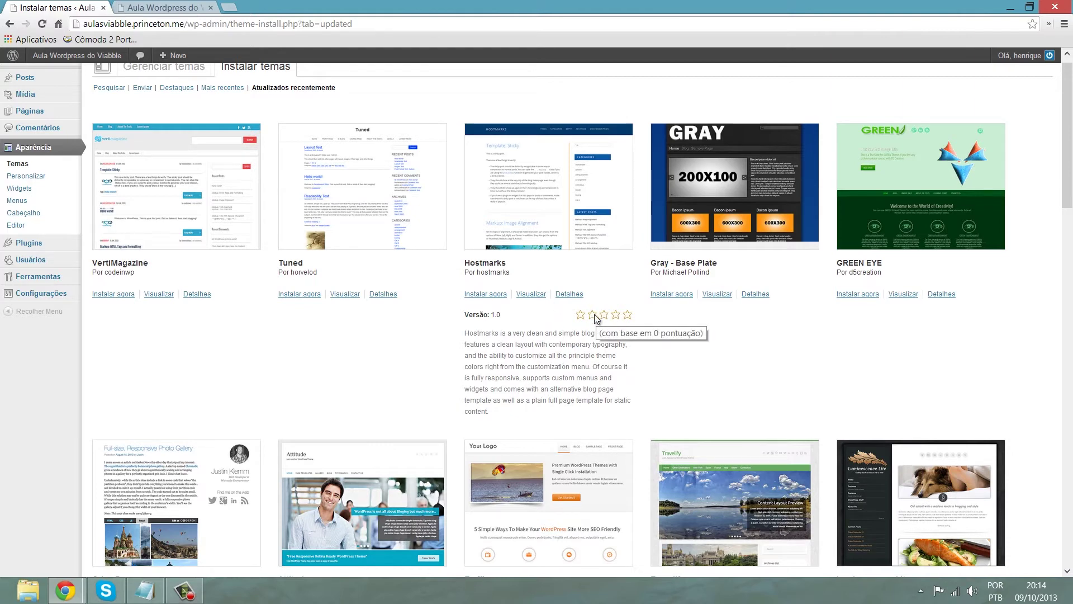
pyautogui.click(530, 296)
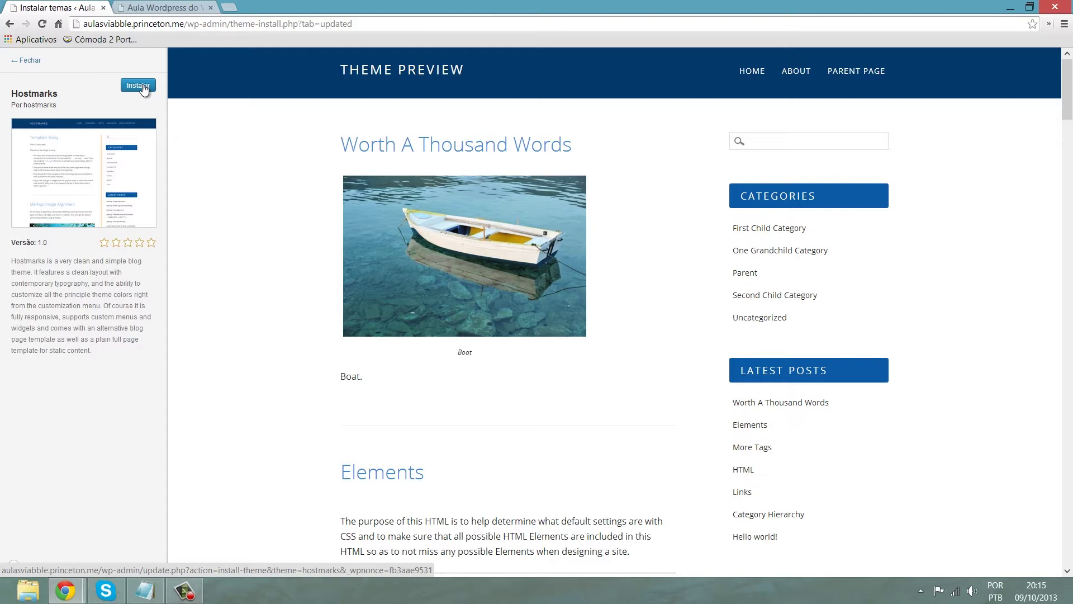
pyautogui.click(138, 85)
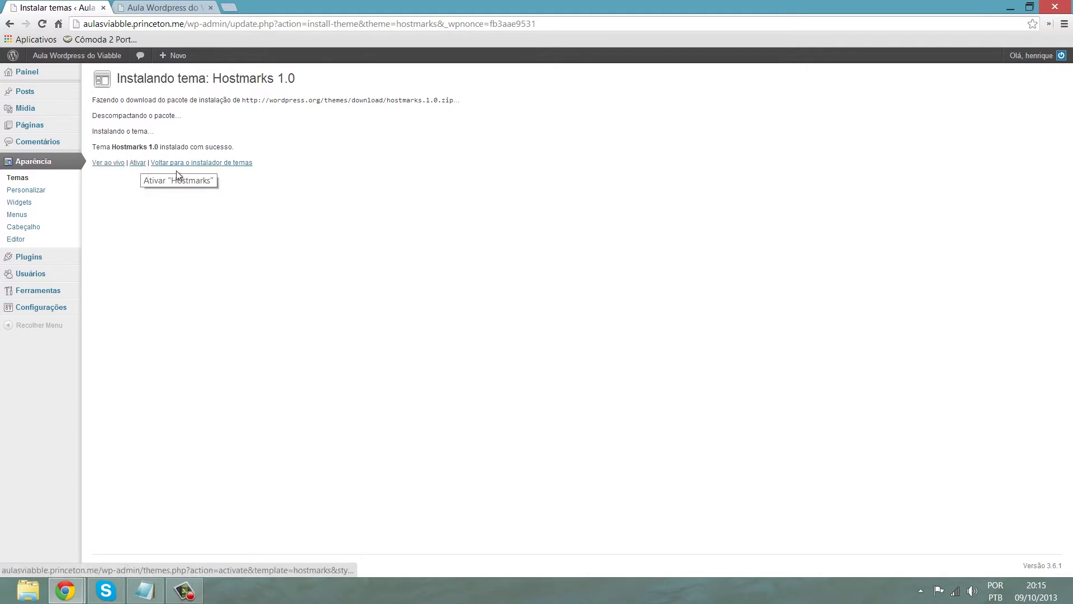
pyautogui.click(139, 163)
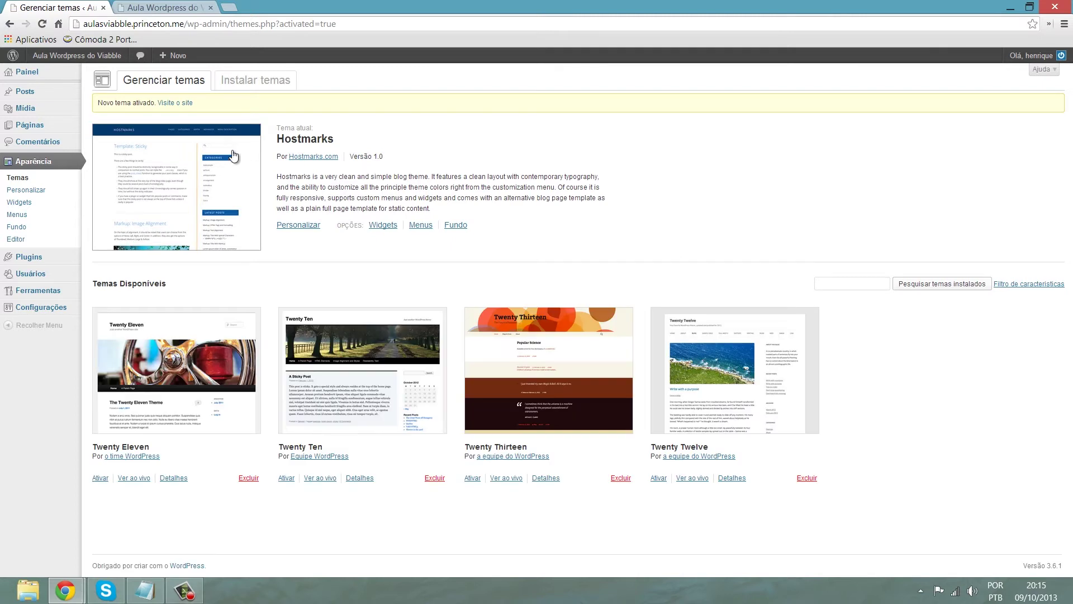
# Reload the public blog page to examine it with the Hostmarks theme, then return to theme management.
pyautogui.click(179, 11)
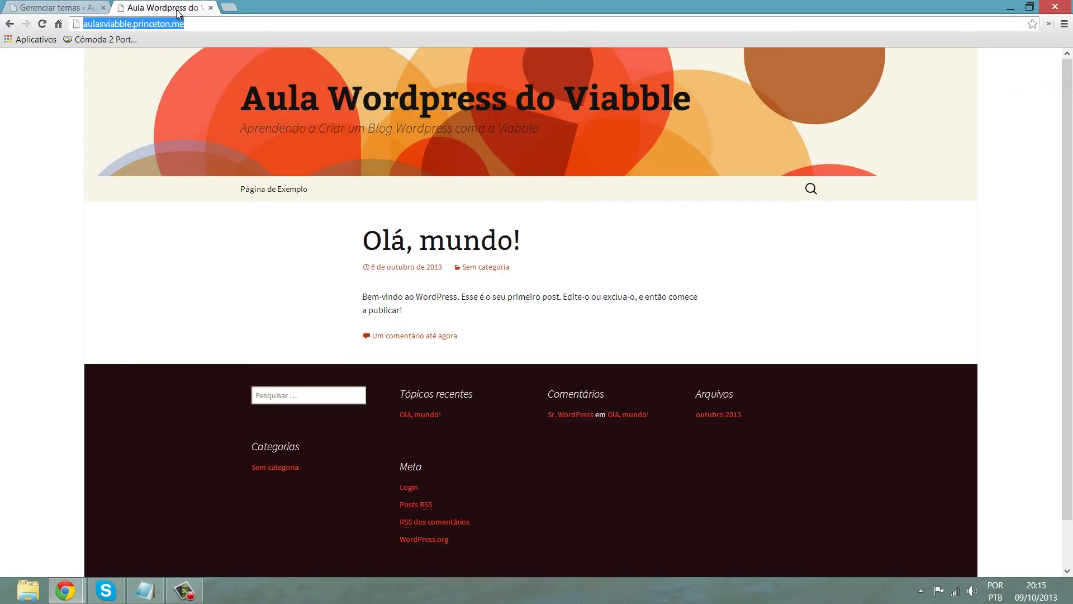
pyautogui.click(42, 24)
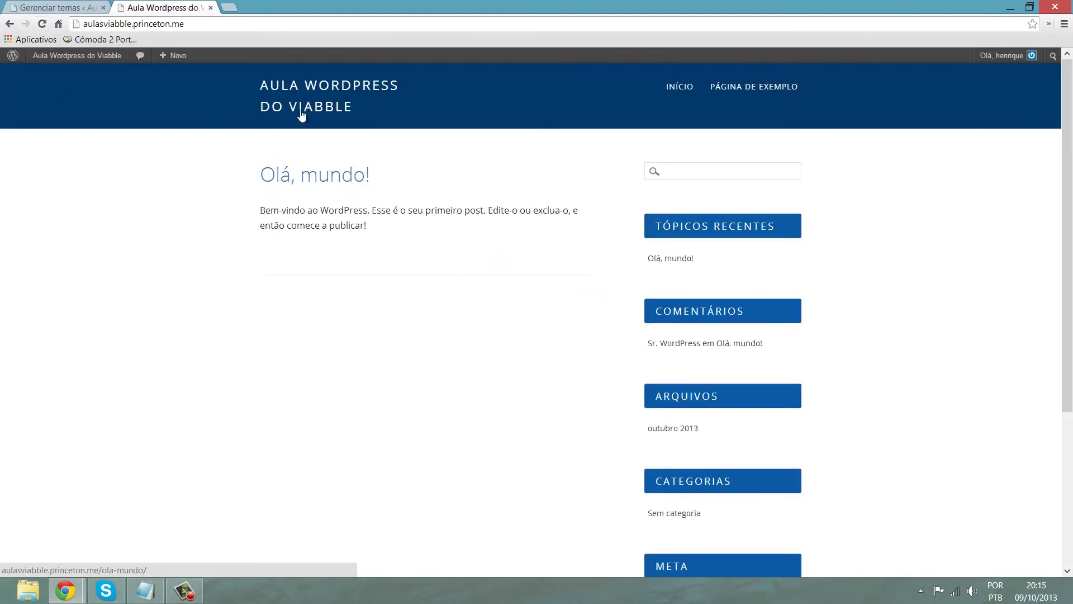
pyautogui.scroll(-2, 497, 230)
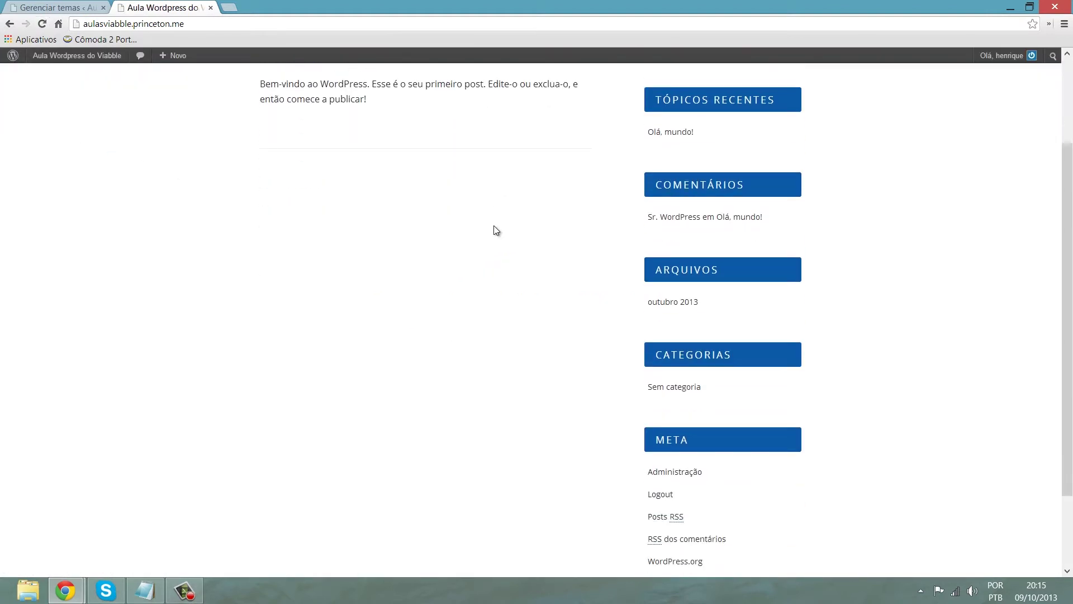
pyautogui.scroll(-2, 497, 231)
pyautogui.hotkey('ctrl', 'shift', 'Tab')
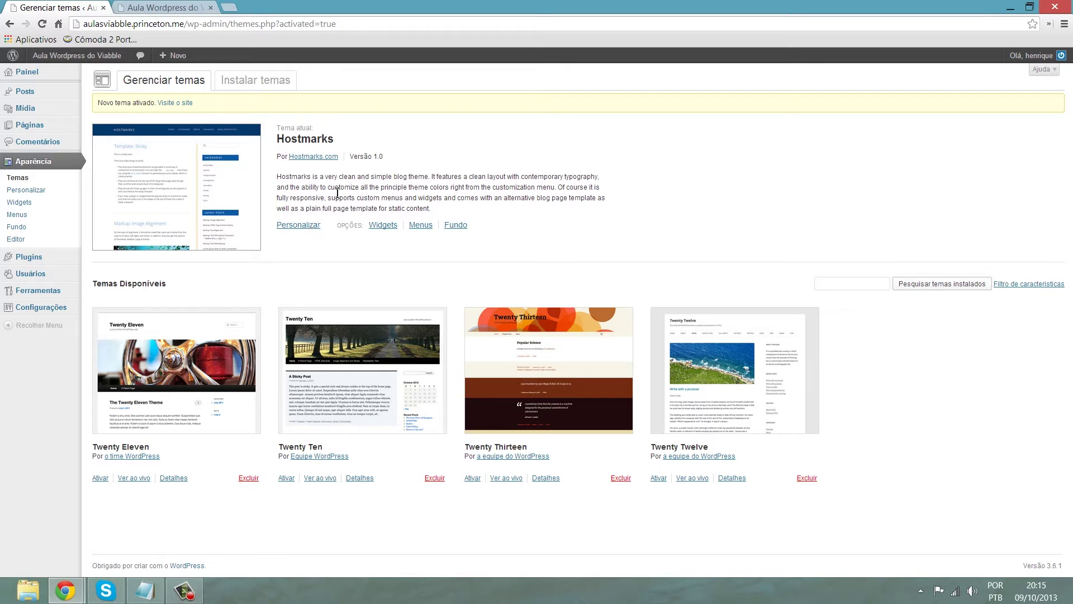
# Open the Hostmarks theme customizer and show the upload options for the site logo.
pyautogui.click(317, 229)
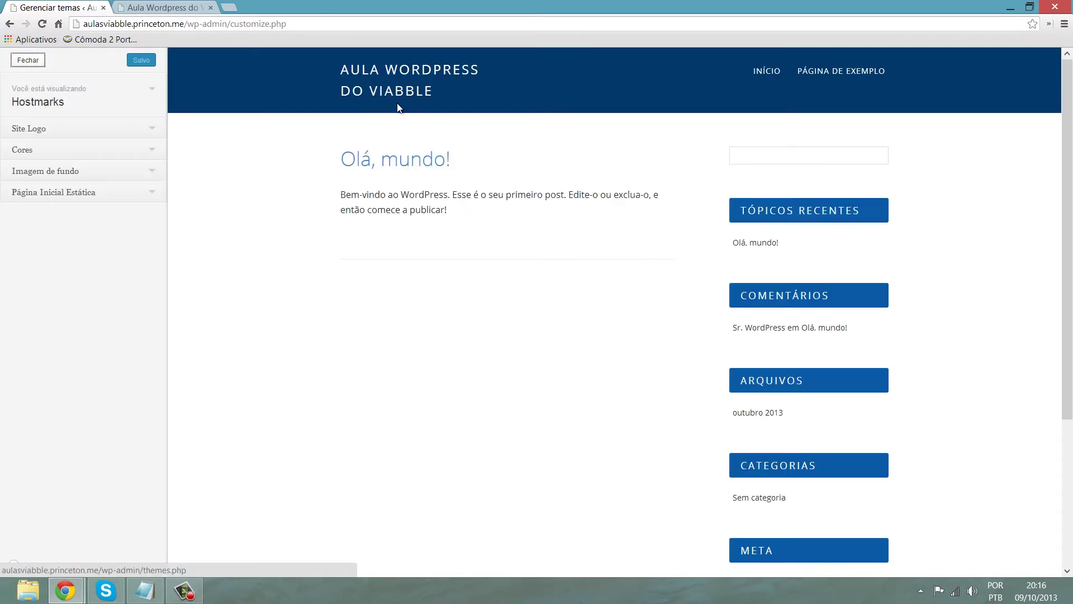
pyautogui.click(73, 135)
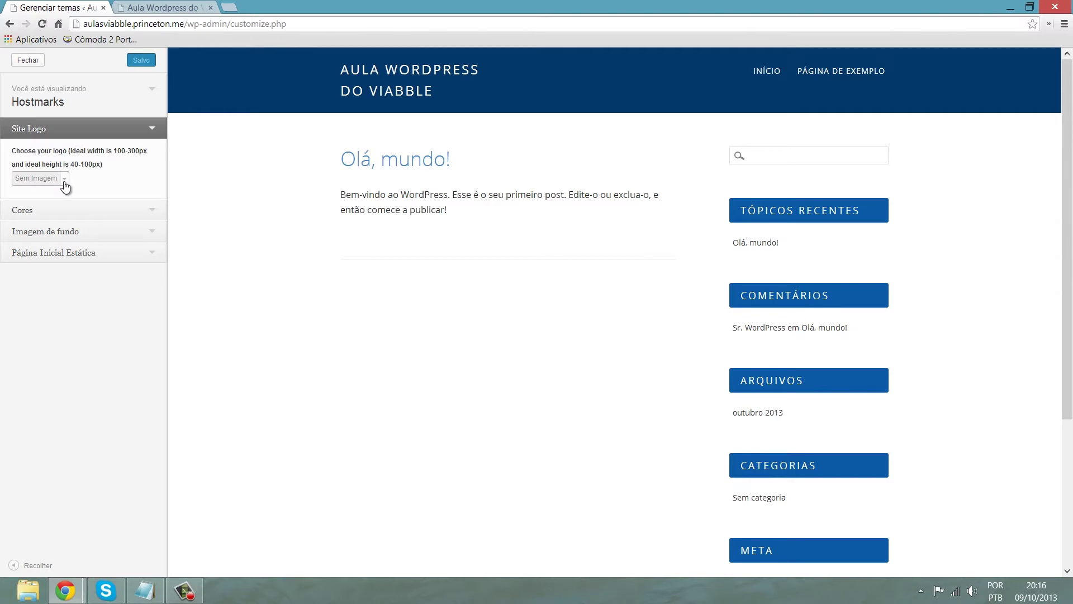
pyautogui.click(65, 179)
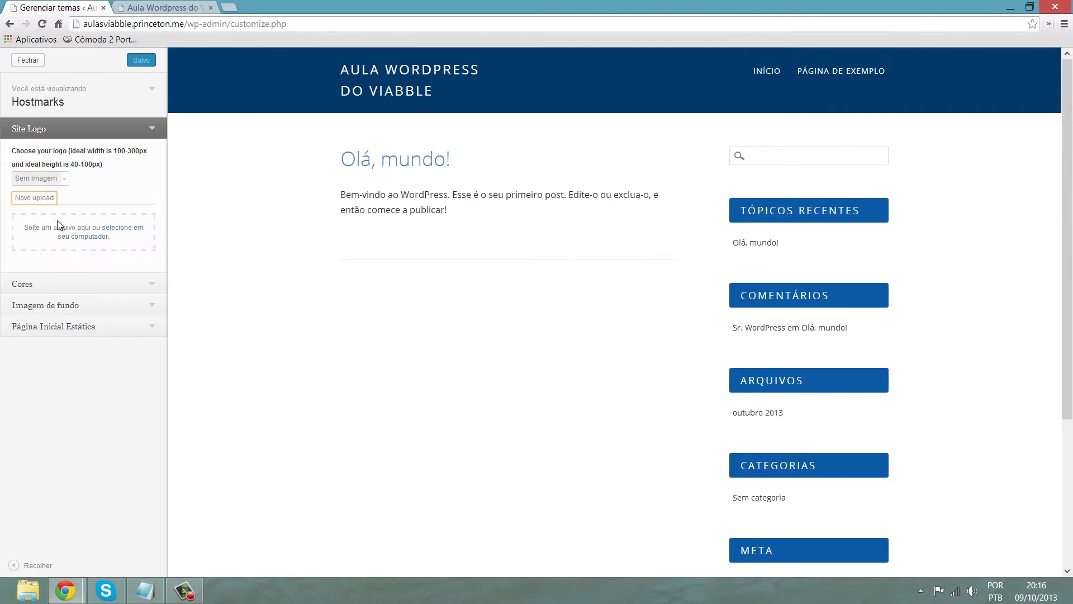
# In the theme's color settings, set the header background to bright green #1bea00.
pyautogui.click(68, 284)
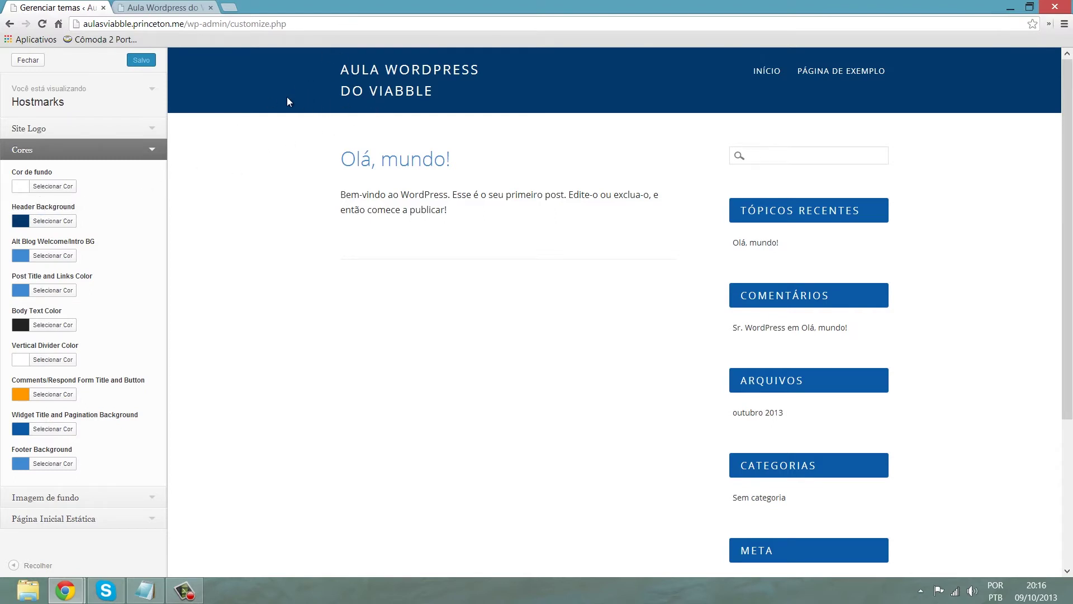
pyautogui.click(55, 222)
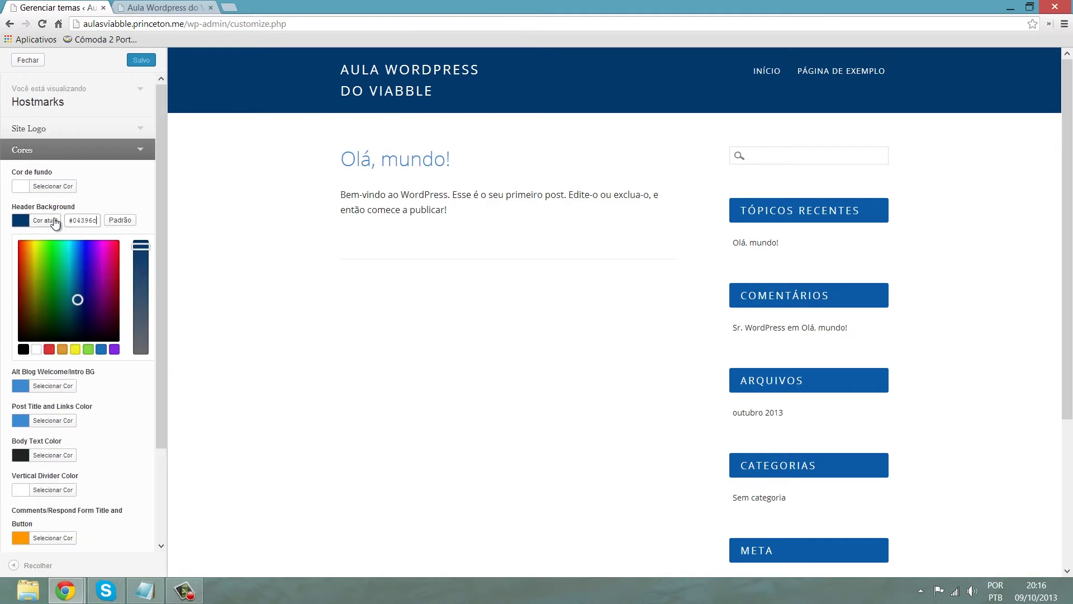
pyautogui.click(50, 247)
pyautogui.click(140, 242)
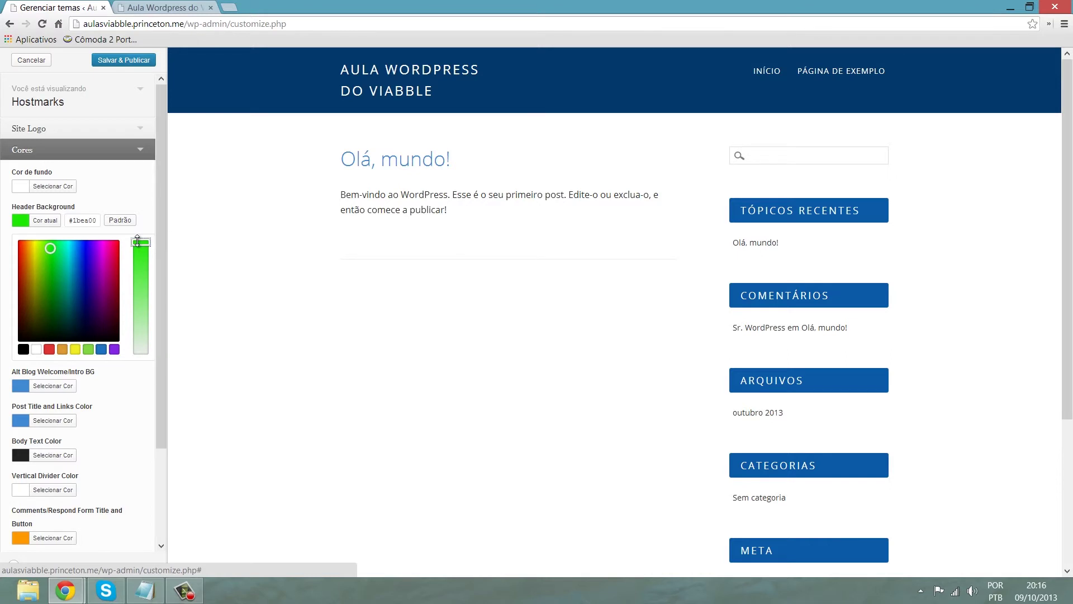
# Apply the green header background to the preview, and change the header background to the preset blue color.
pyautogui.click(115, 188)
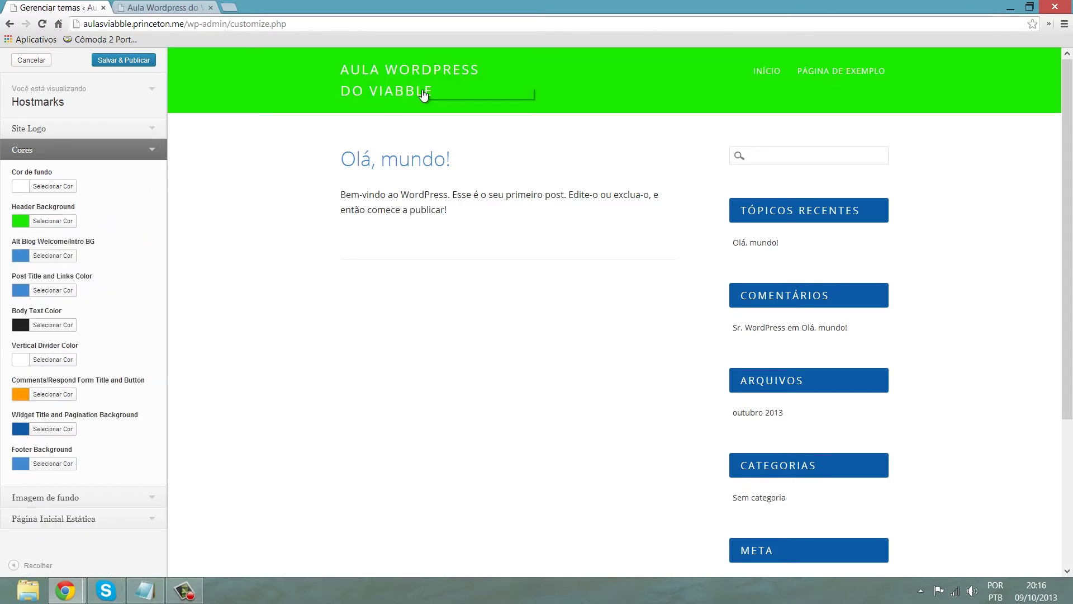
pyautogui.click(53, 221)
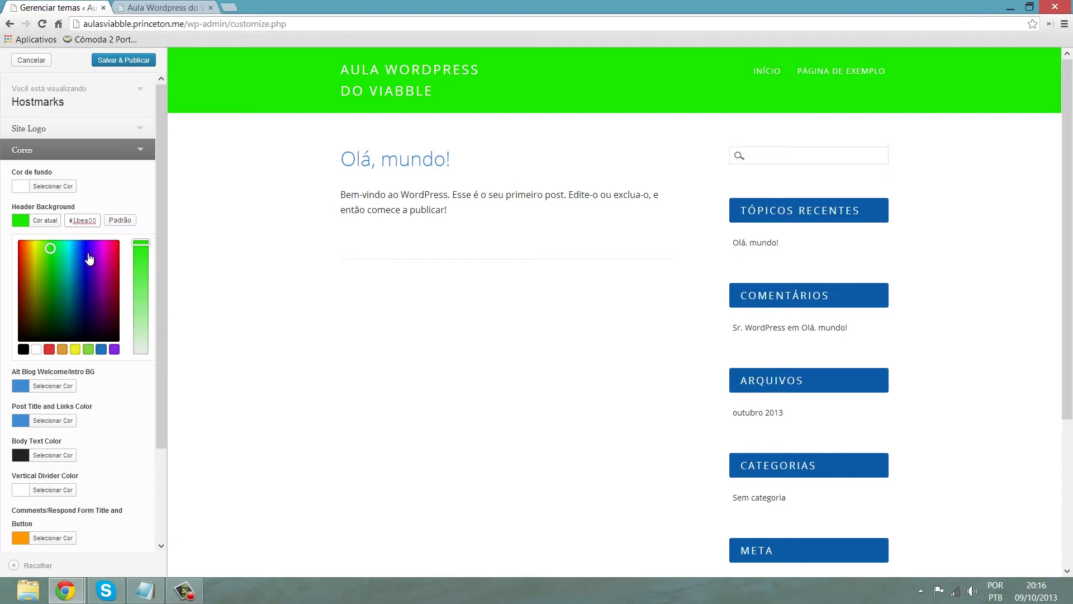
pyautogui.click(101, 349)
pyautogui.click(132, 166)
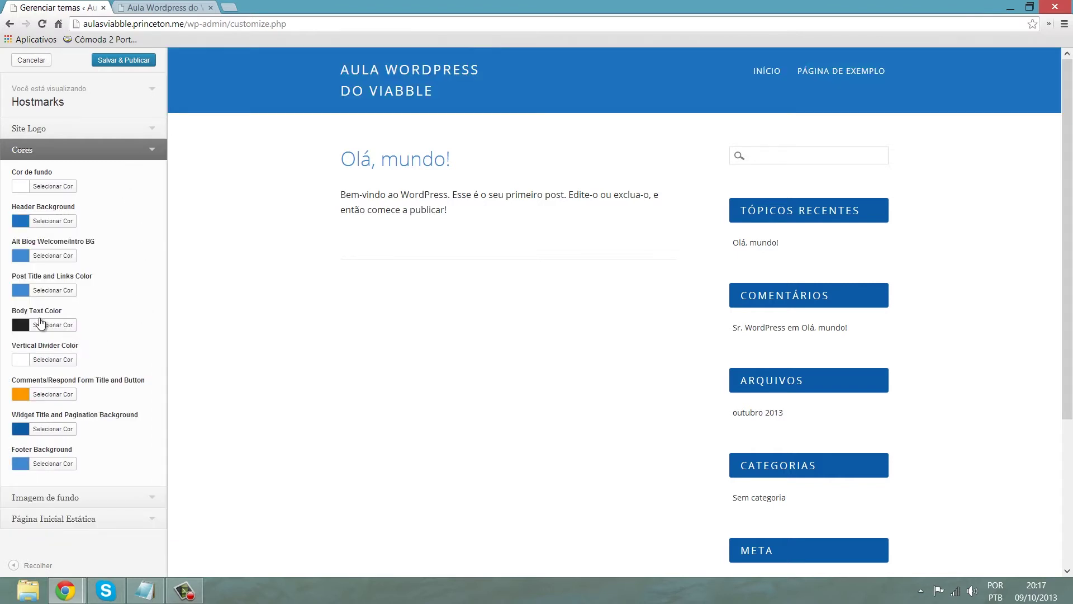
# Set the theme's body text color to black #000000.
pyautogui.moveTo(366, 195); pyautogui.dragTo(432, 211)
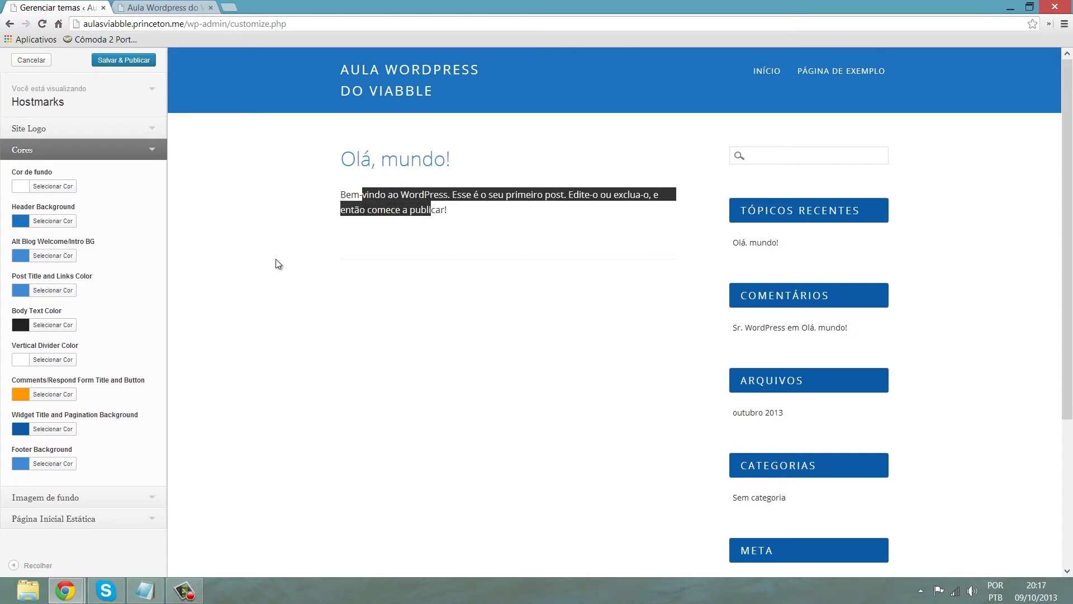
pyautogui.click(53, 325)
pyautogui.moveTo(140, 368); pyautogui.dragTo(141, 376)
pyautogui.click(25, 453)
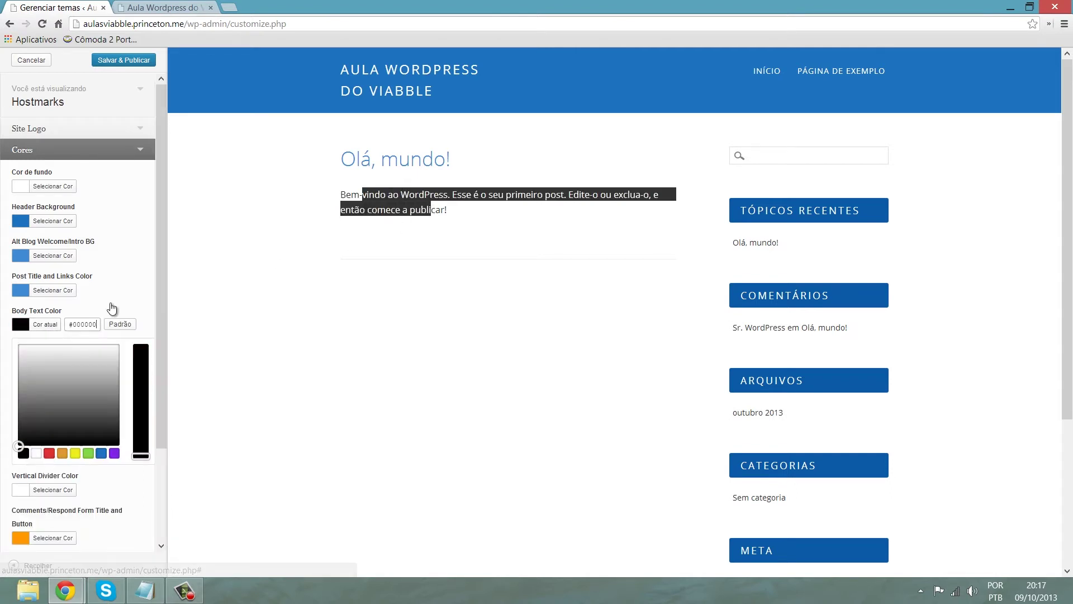
pyautogui.click(131, 286)
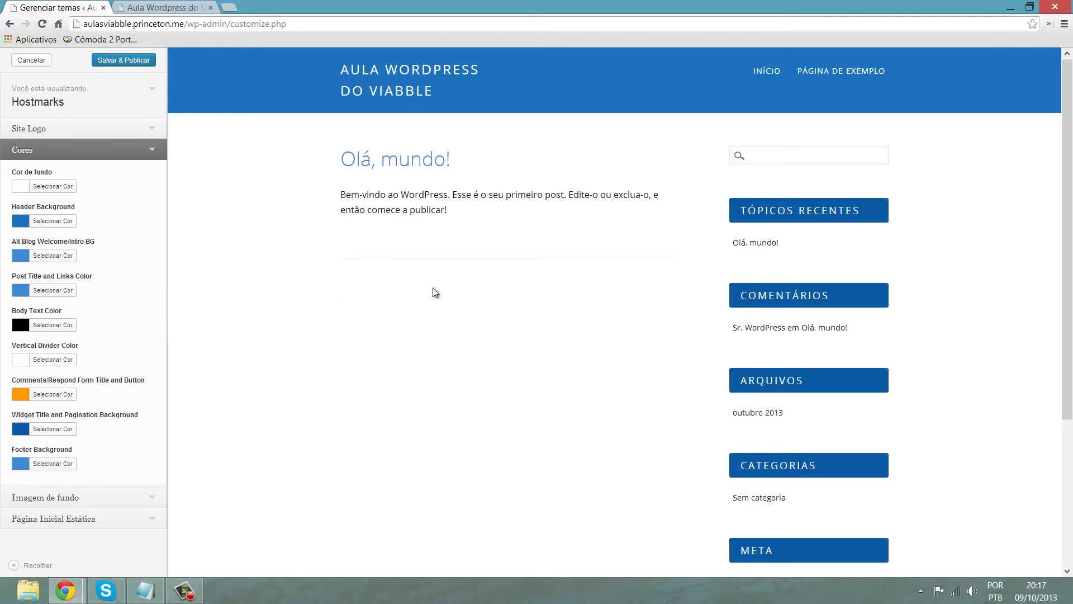
# Look over the lower part of the blog preview, and show the upload options for the background image.
pyautogui.scroll(-3, 436, 291)
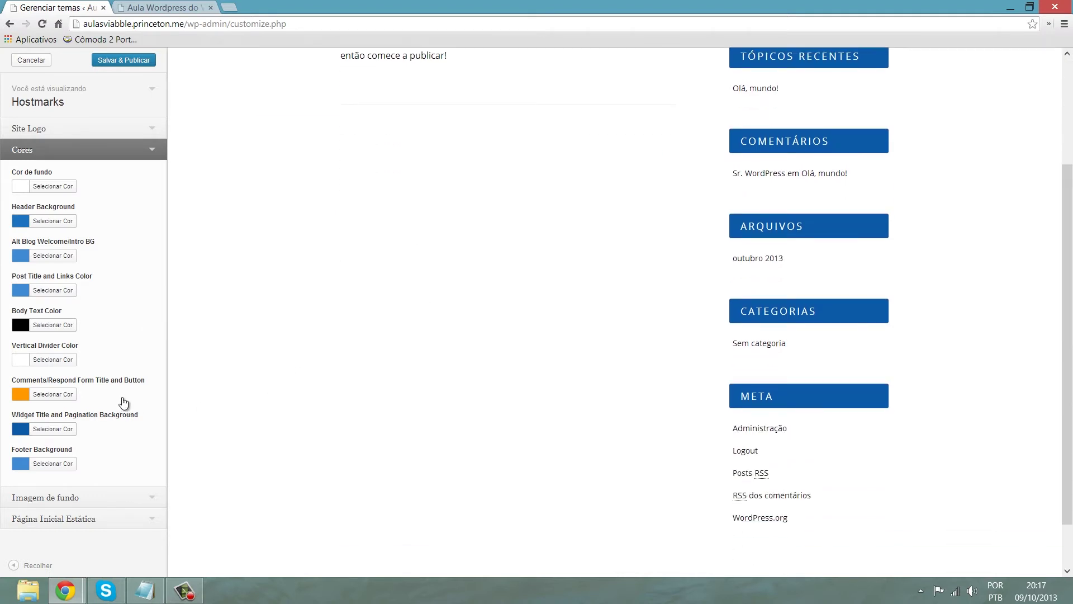
pyautogui.click(34, 501)
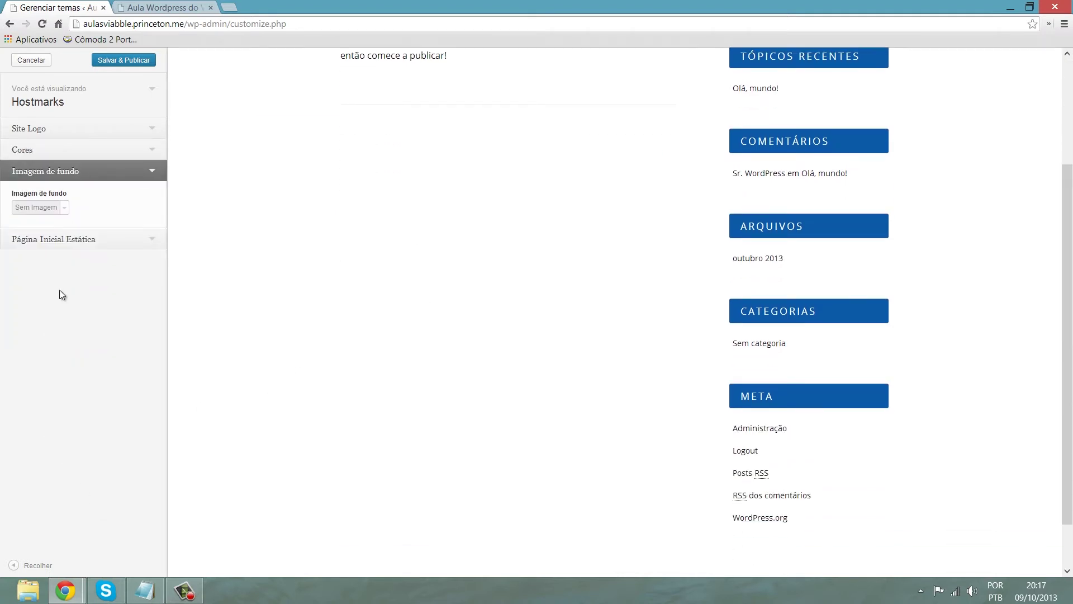
pyautogui.scroll(3, 565, 369)
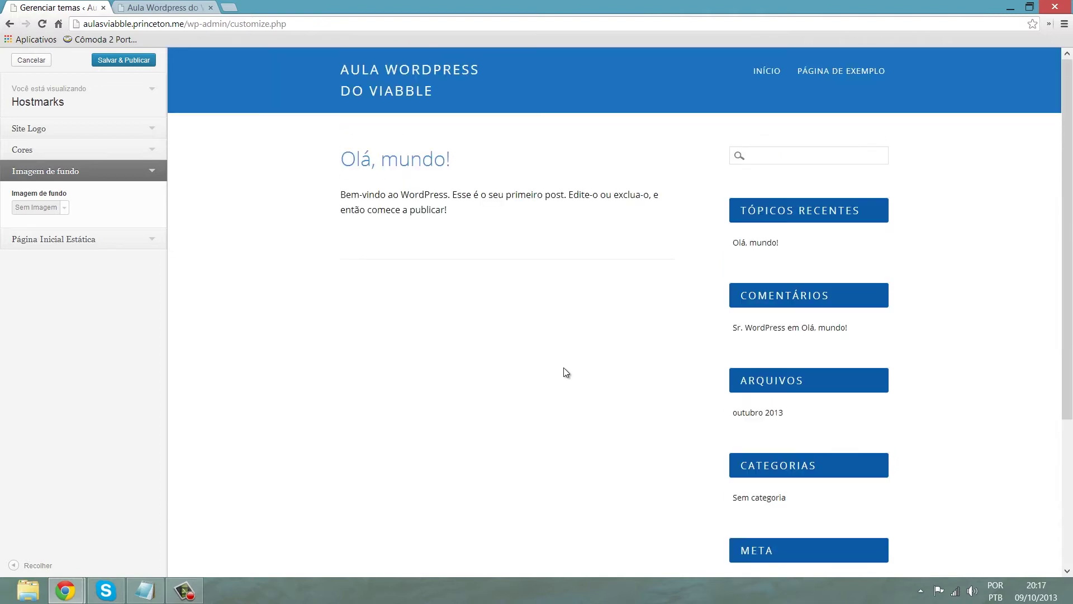
pyautogui.click(68, 206)
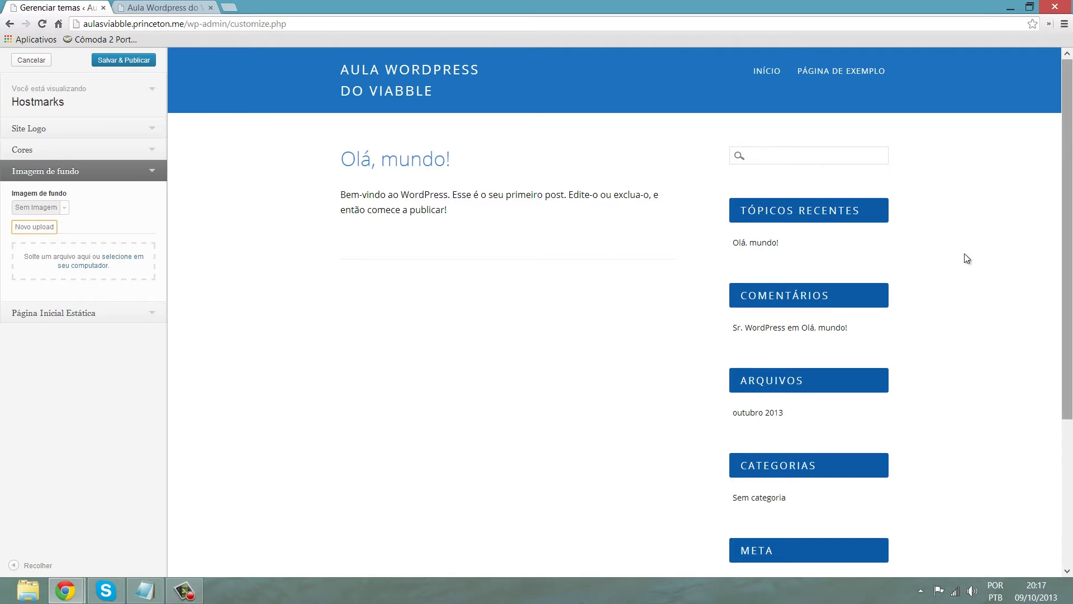
# Search Google for "patters" in a new browser tab, browse the pattern image results for background ideas, and return to the customizer.
pyautogui.click(232, 8)
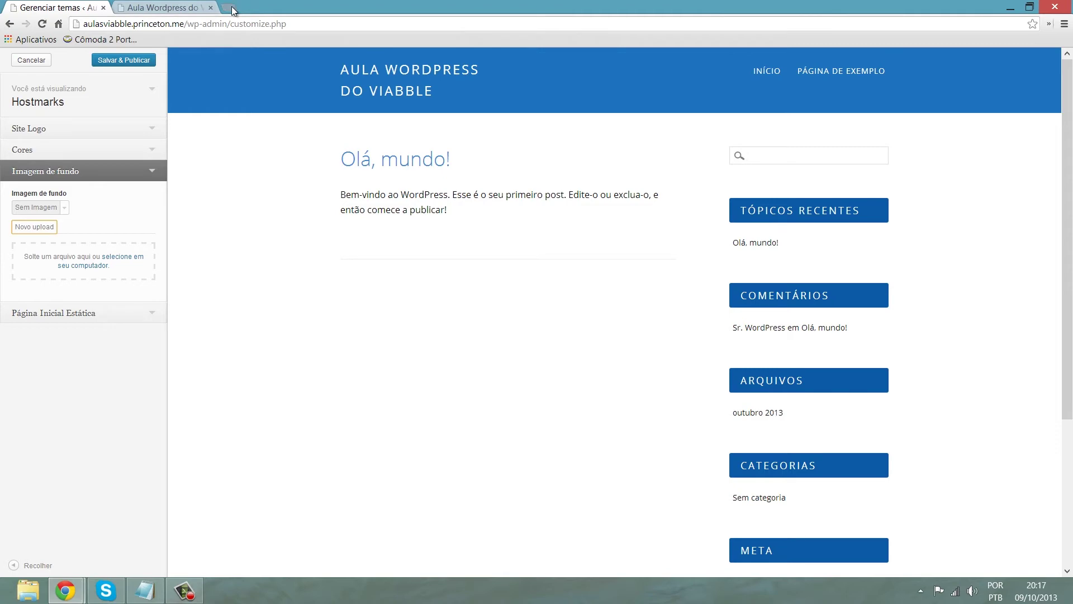
pyautogui.write('patters')
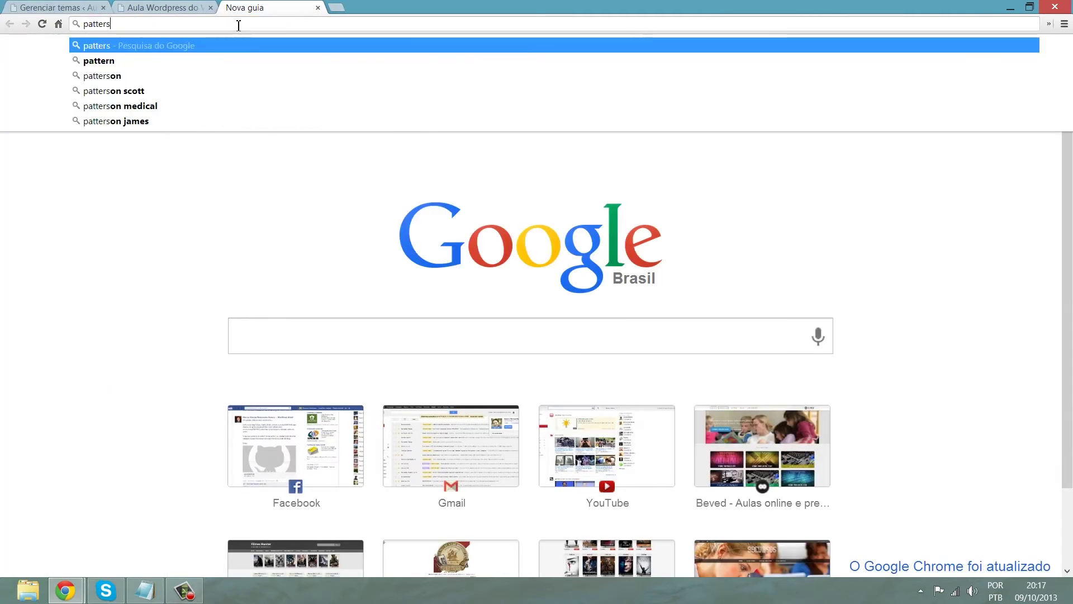
pyautogui.press('Return')
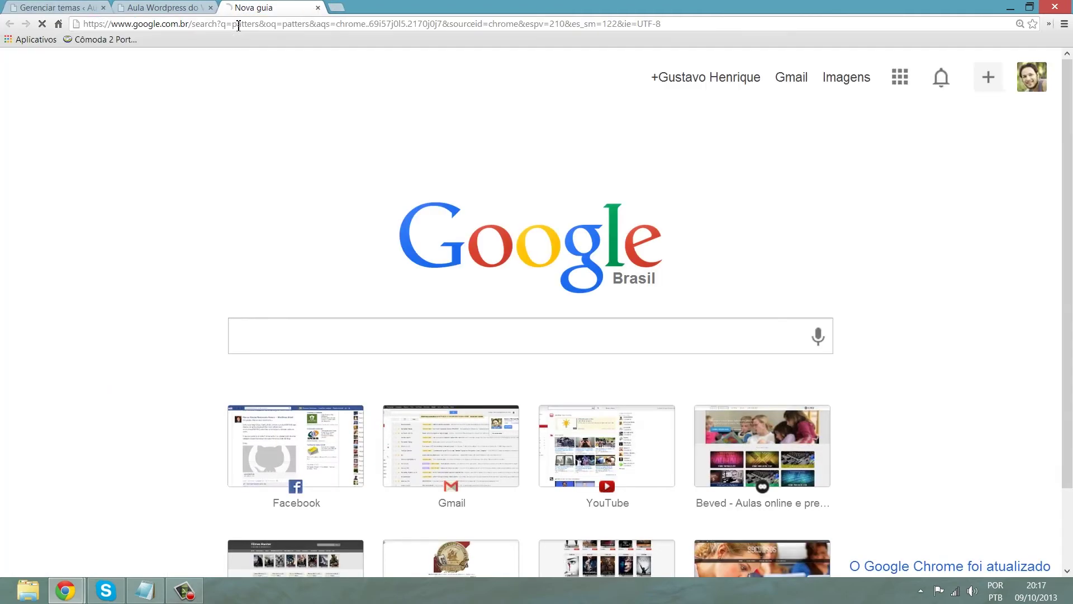
pyautogui.click(335, 232)
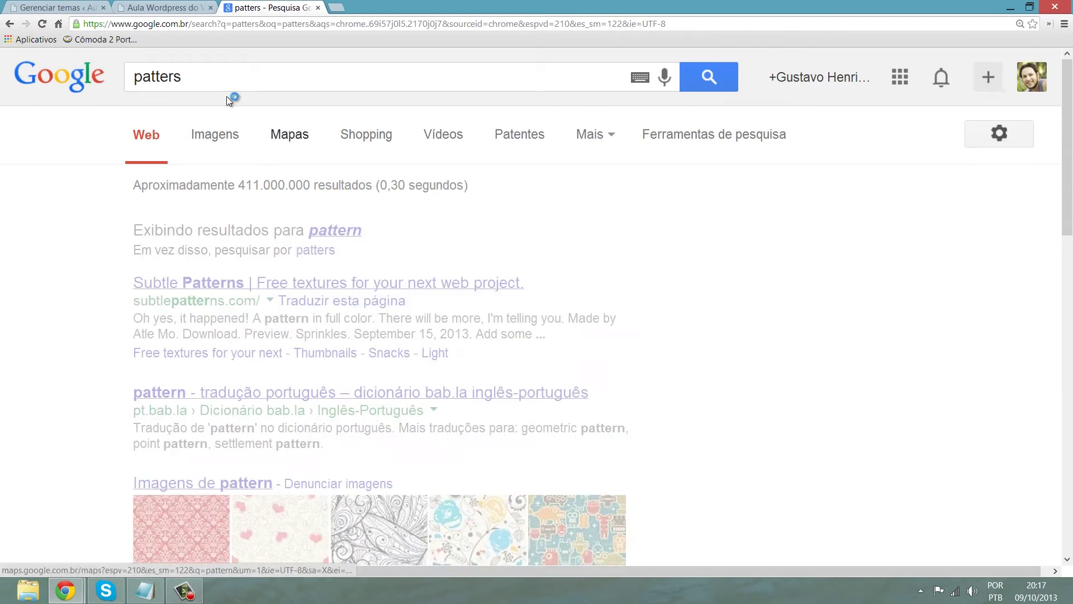
pyautogui.click(228, 152)
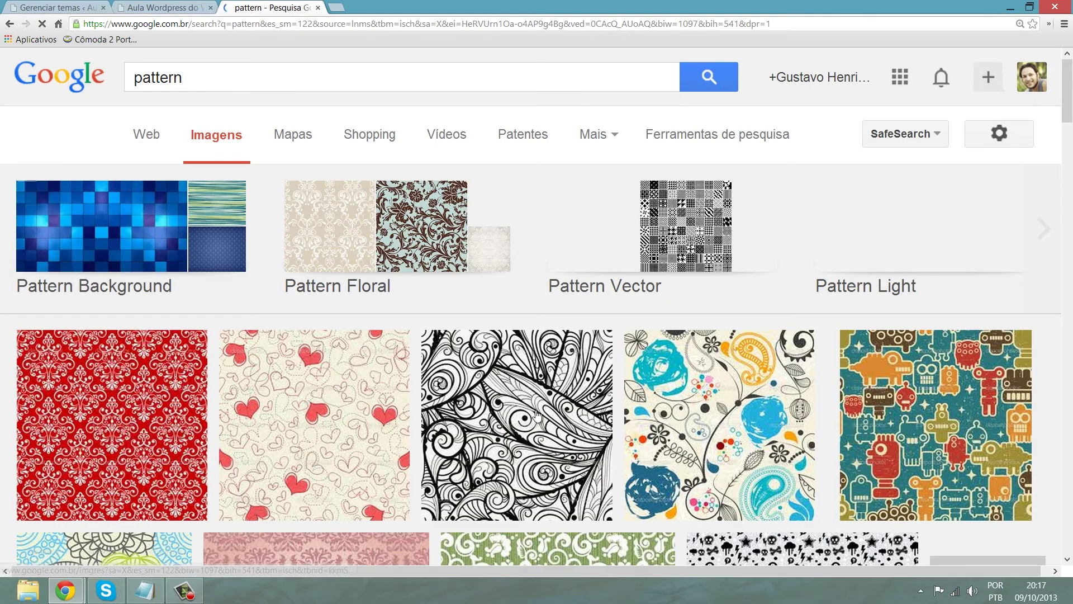
pyautogui.scroll(-6, 440, 400)
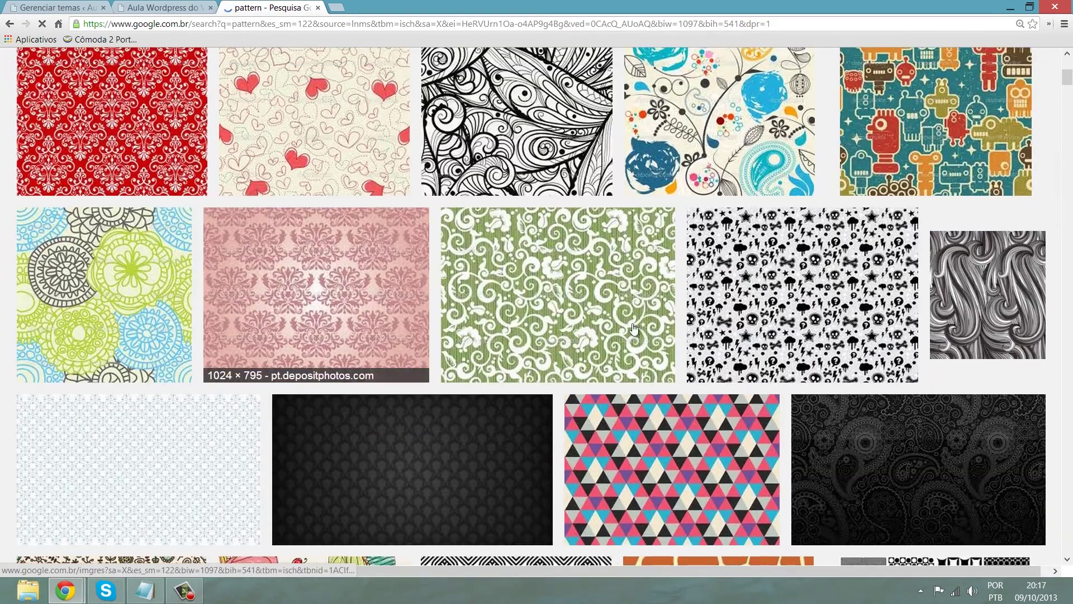
pyautogui.scroll(-2, 506, 430)
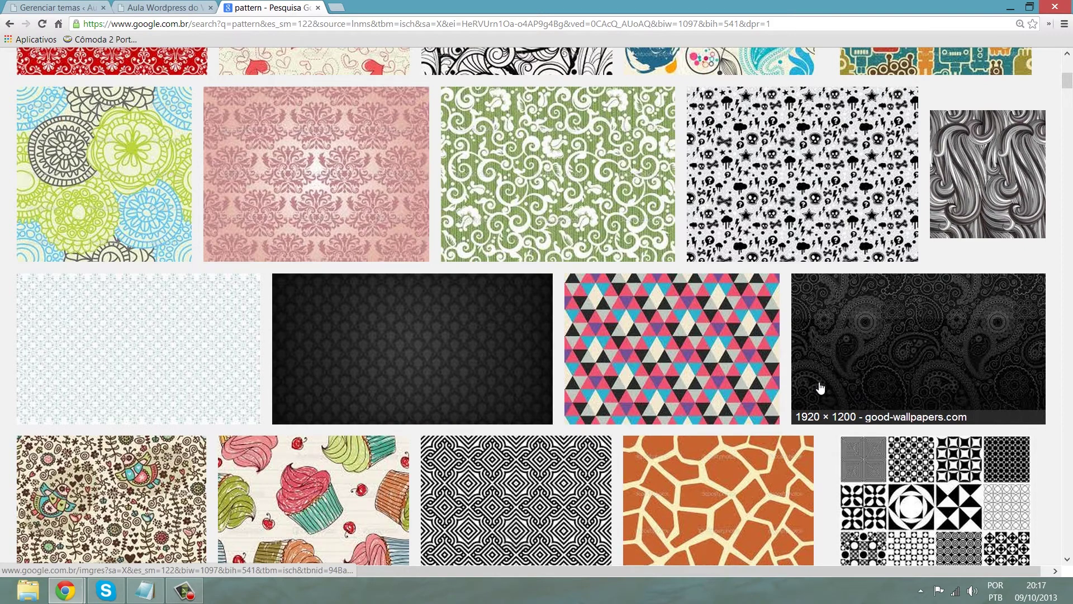
pyautogui.scroll(-2, 324, 324)
pyautogui.scroll(-1, 334, 329)
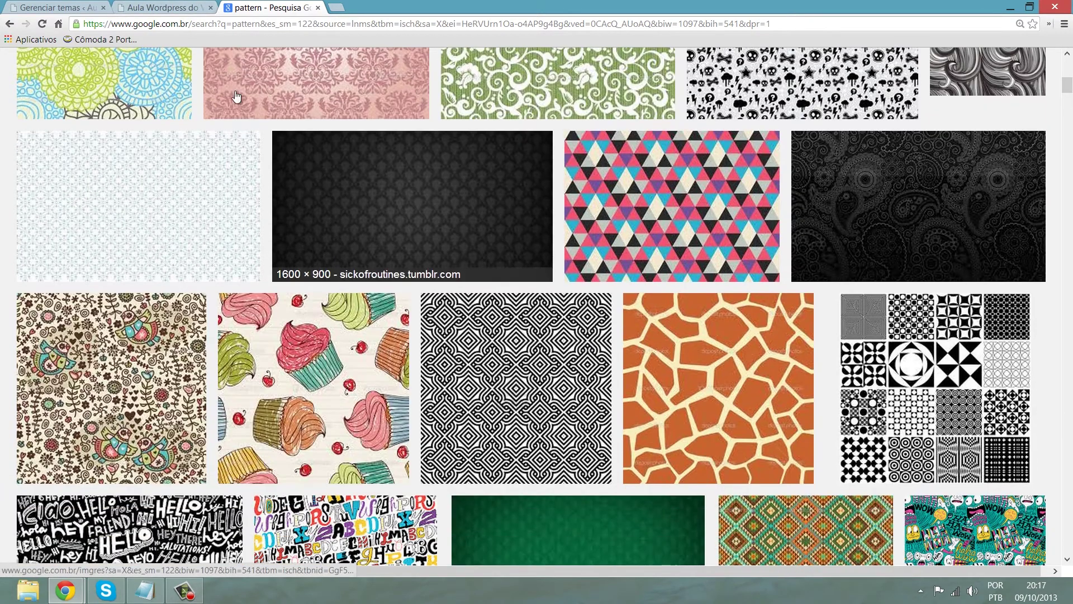
pyautogui.click(165, 7)
pyautogui.click(74, 9)
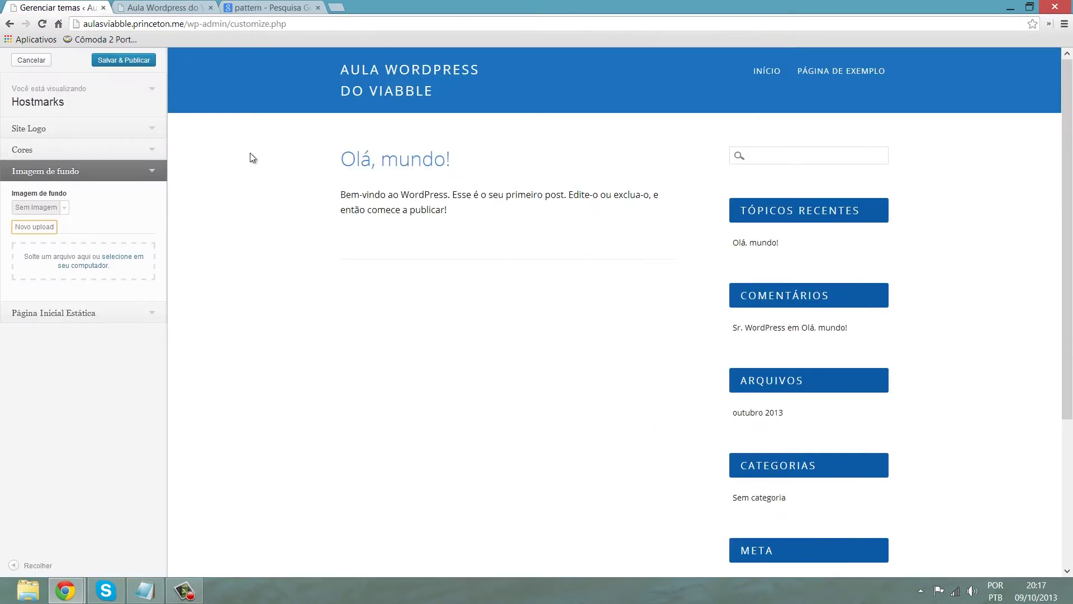
# Try a static front page with Página de Exemplo as both the home page and the posts page.
pyautogui.click(127, 317)
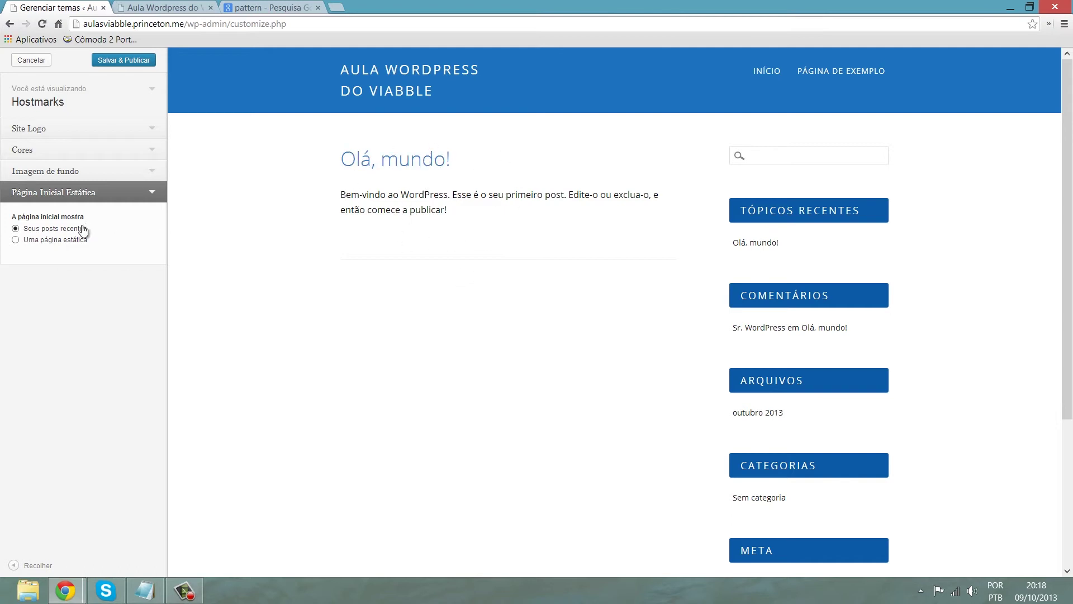
pyautogui.click(28, 240)
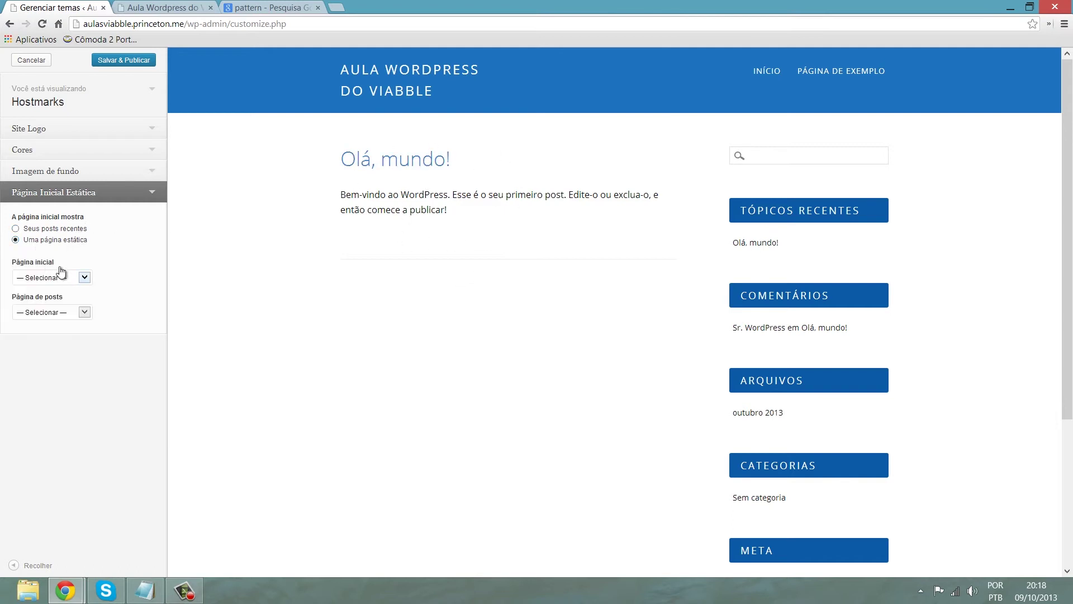
pyautogui.click(75, 278)
pyautogui.click(77, 297)
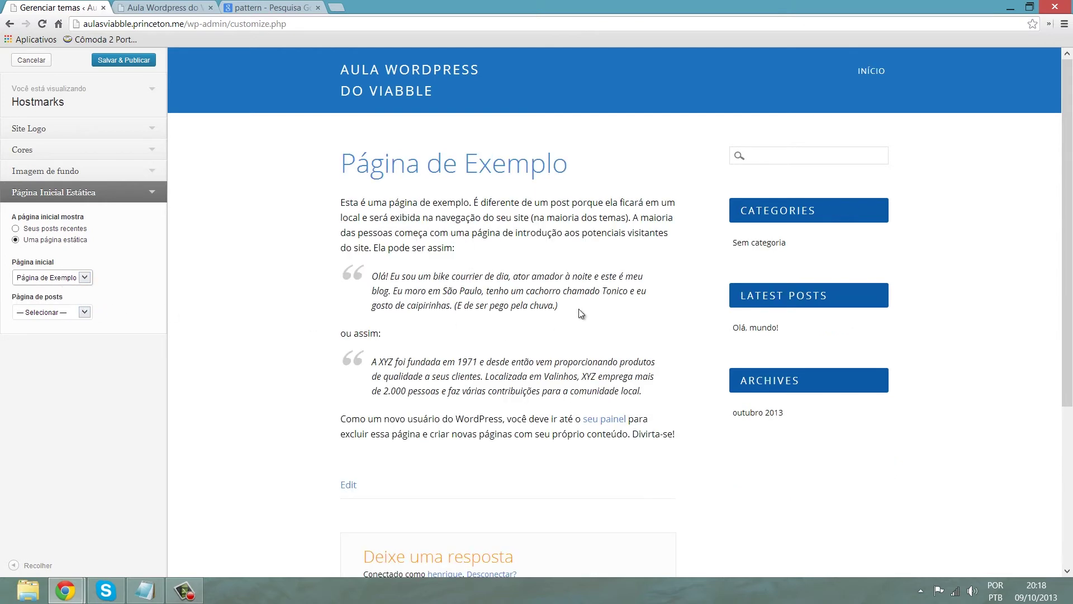
pyautogui.click(85, 313)
pyautogui.click(73, 333)
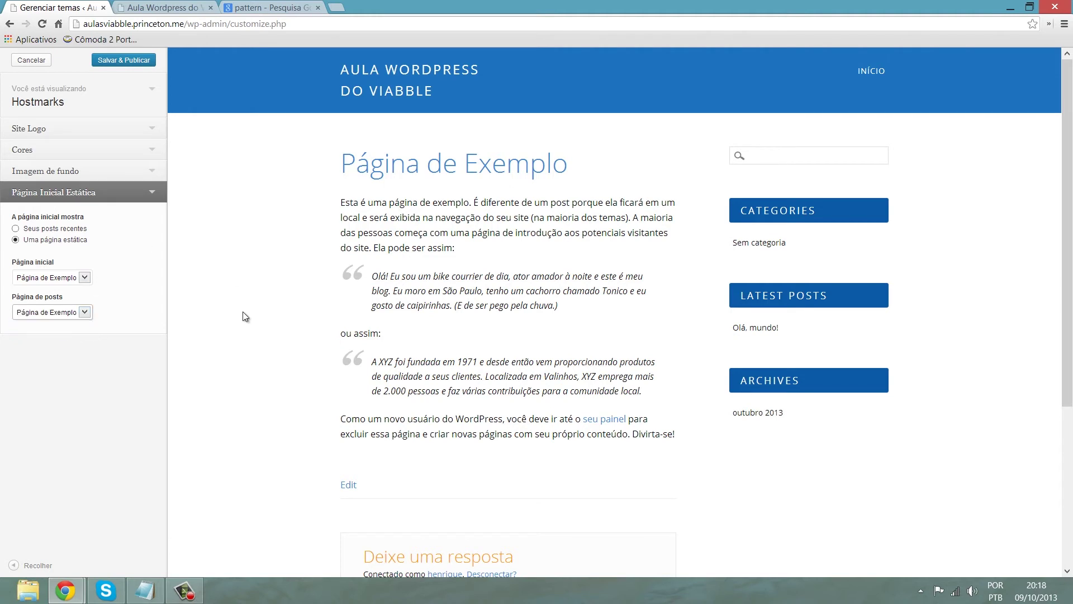
# Clear the posts page selection and set the front page back to showing recent posts.
pyautogui.click(84, 313)
pyautogui.click(71, 322)
pyautogui.click(55, 229)
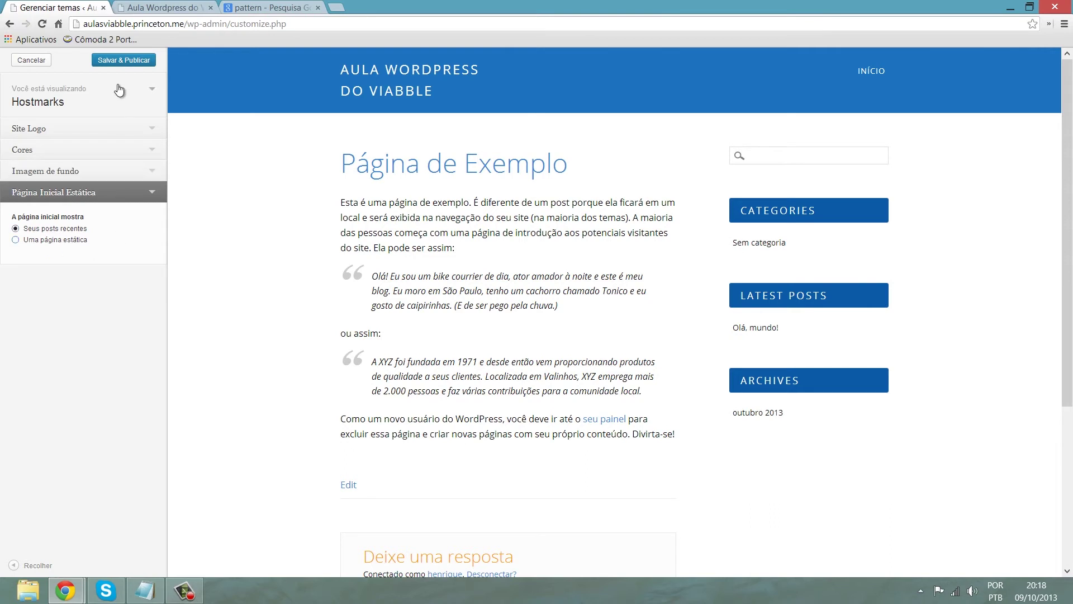
# Save and publish the theme customizations, reload the public blog page to check them, and return to the customizer.
pyautogui.click(115, 65)
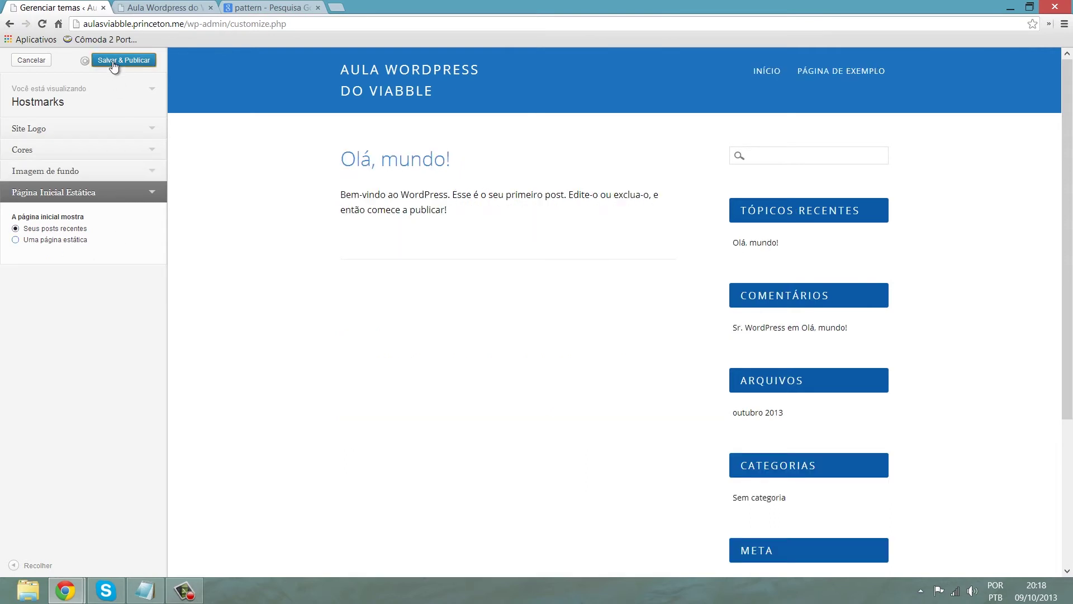
pyautogui.click(167, 7)
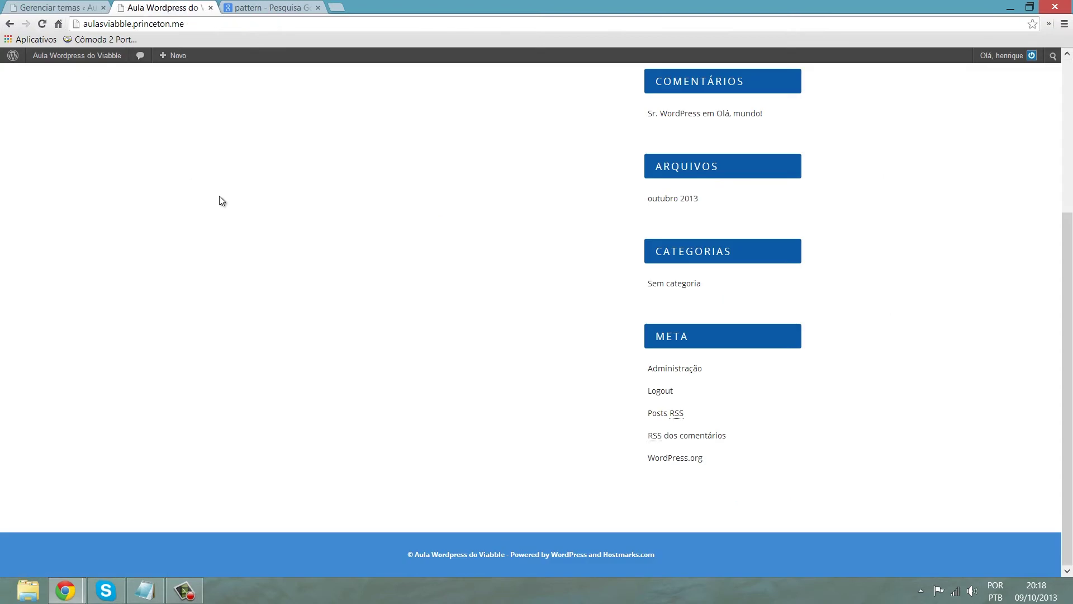
pyautogui.scroll(4, 222, 201)
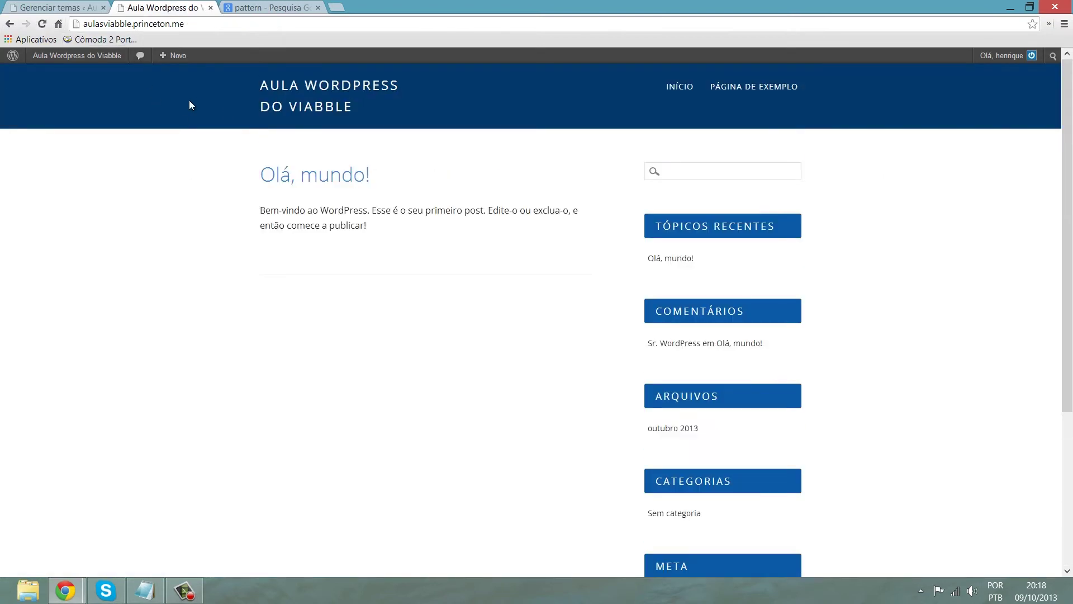
pyautogui.click(42, 23)
pyautogui.click(34, 8)
# Close the theme customizer, reload the public blog page to examine the published colors, and return to theme management.
pyautogui.click(128, 192)
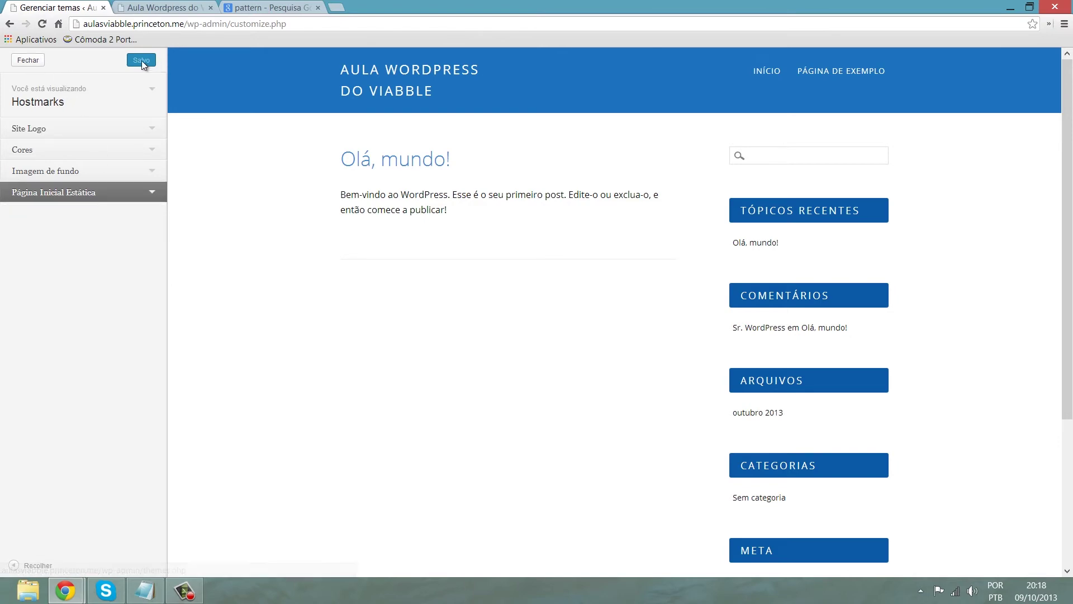
pyautogui.click(38, 62)
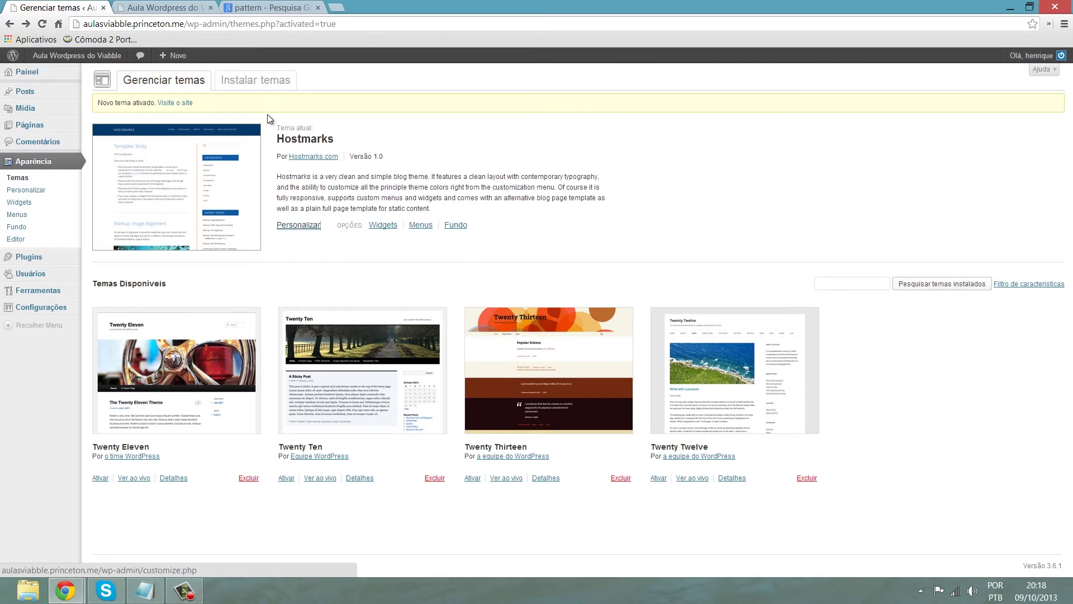
pyautogui.click(146, 6)
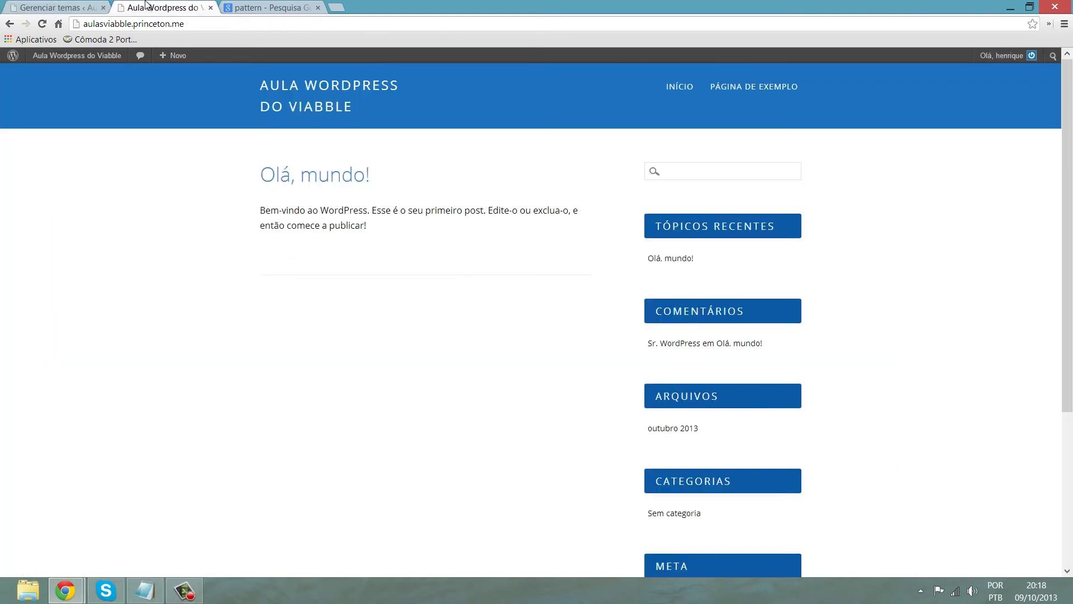
pyautogui.click(42, 25)
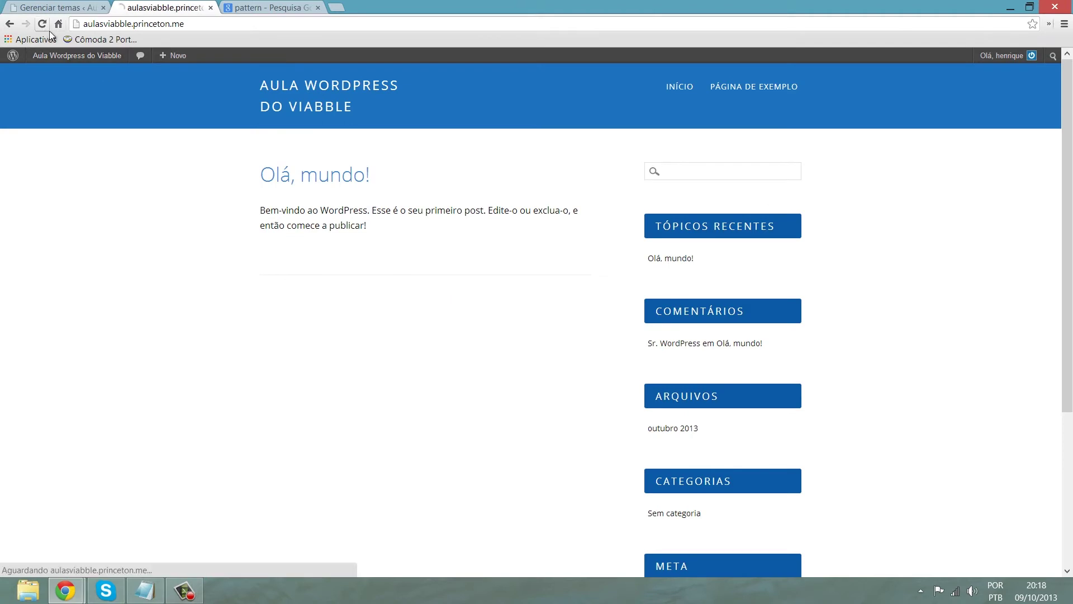
pyautogui.click(74, 9)
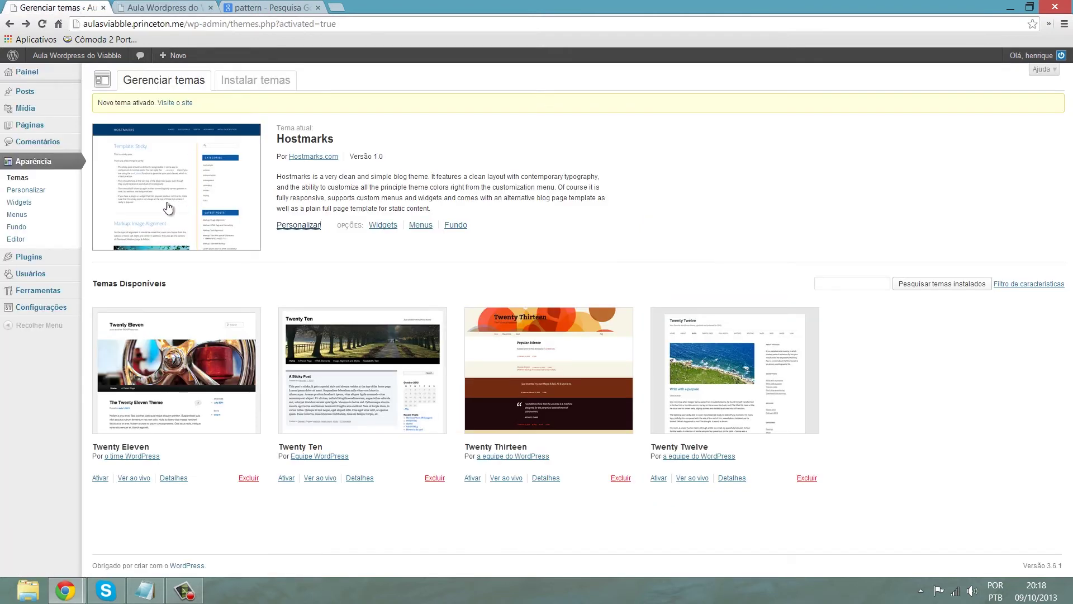
# Reopen the theme customizer briefly, close it, and go to the Widgets management page.
pyautogui.click(46, 192)
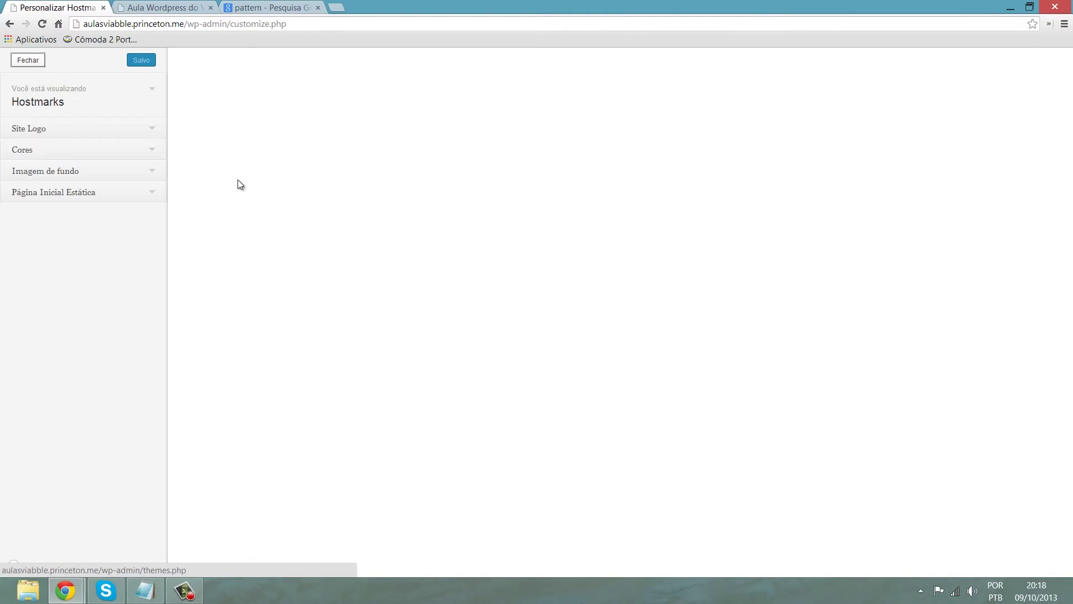
pyautogui.click(34, 61)
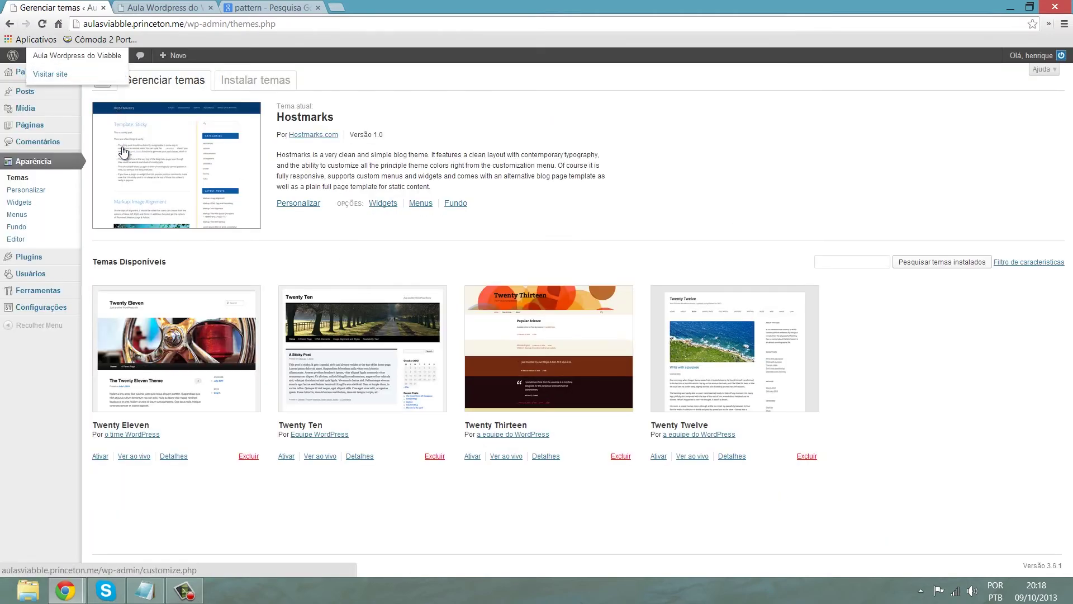
pyautogui.click(20, 203)
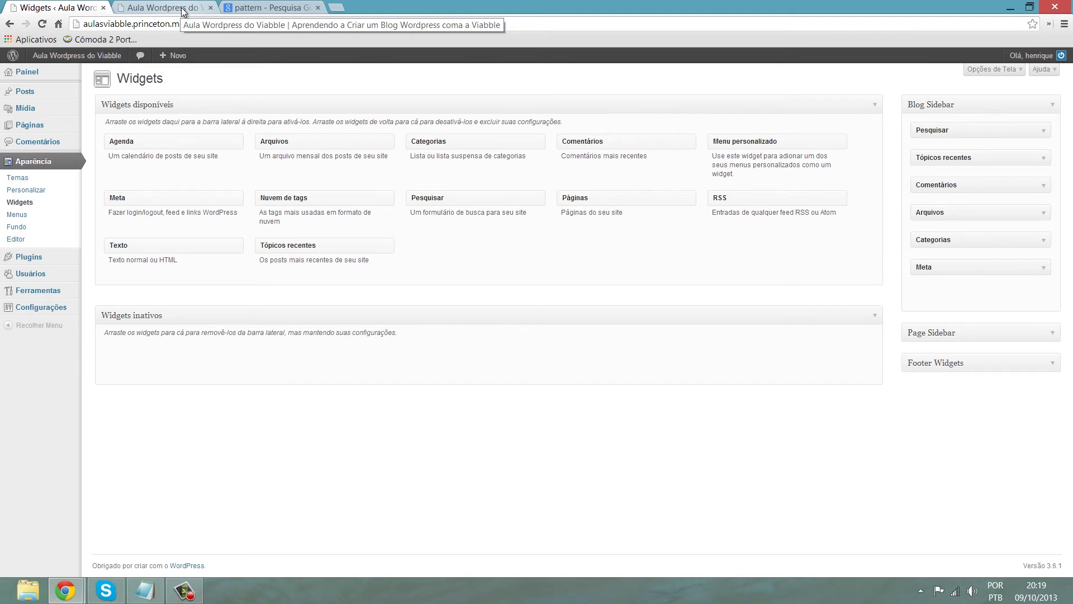
# Examine the Tópicos recentes heading in the public blog's sidebar and return to the Widgets page.
pyautogui.click(181, 8)
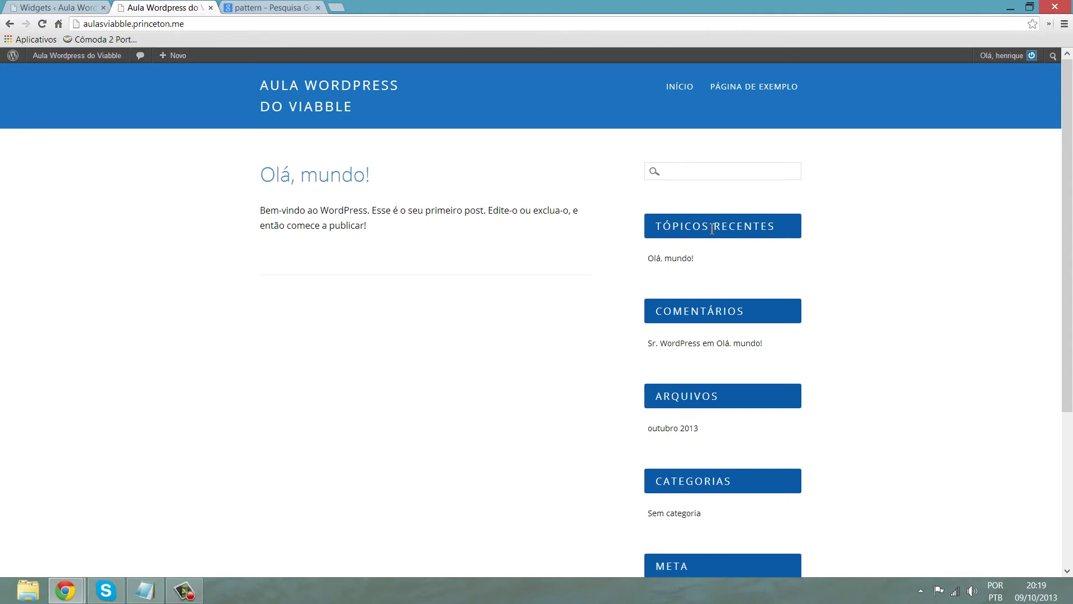
pyautogui.moveTo(656, 230); pyautogui.dragTo(777, 226)
pyautogui.click(85, 7)
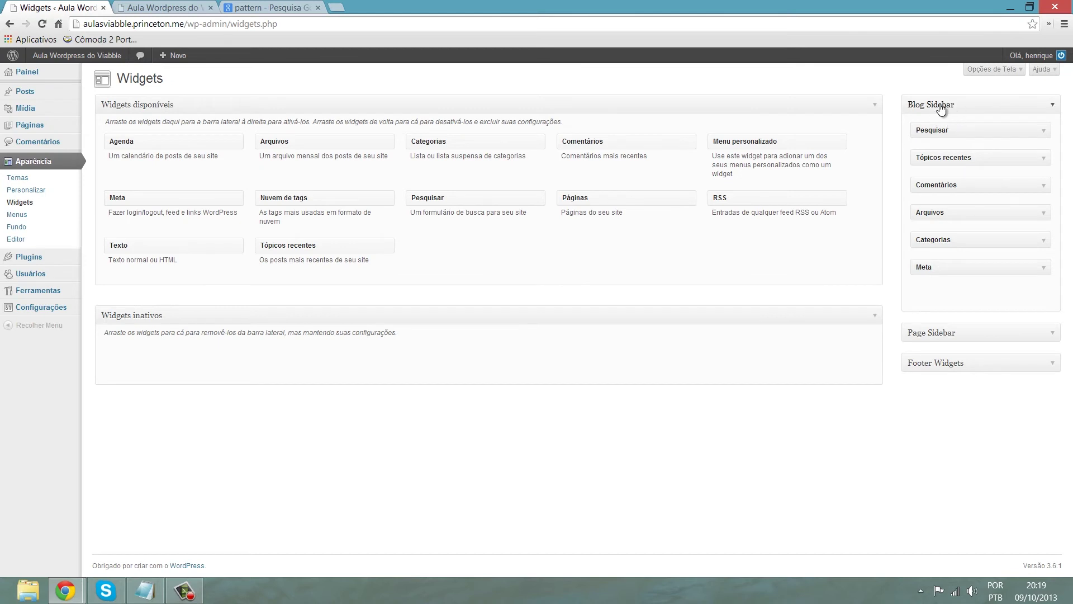
# Expand the Tópicos recentes widget in Blog Sidebar, check the sidebar on the public blog, and delete that widget.
pyautogui.click(1044, 158)
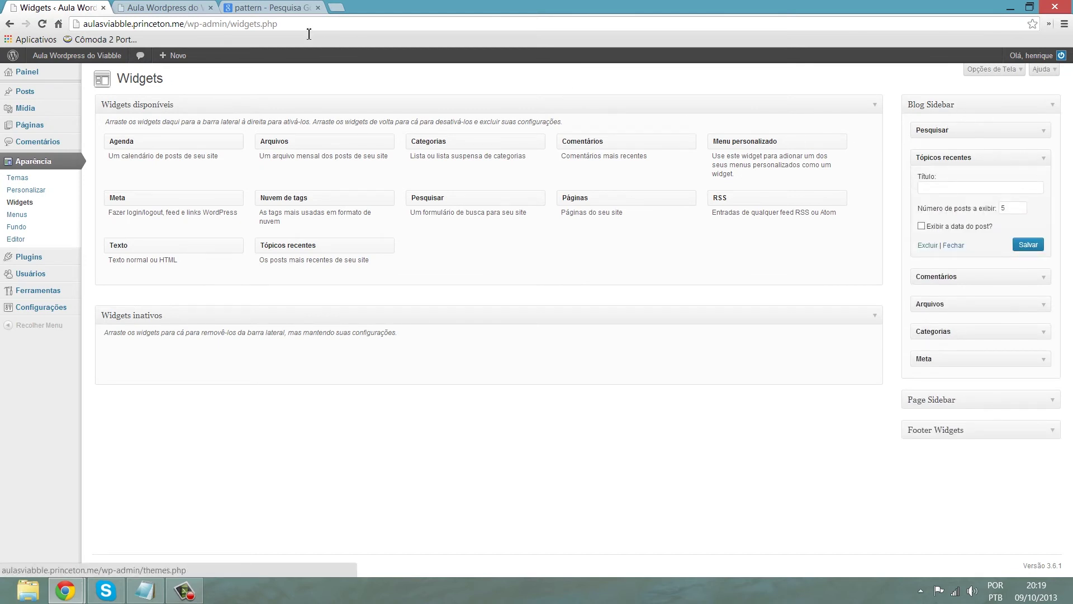
pyautogui.click(175, 7)
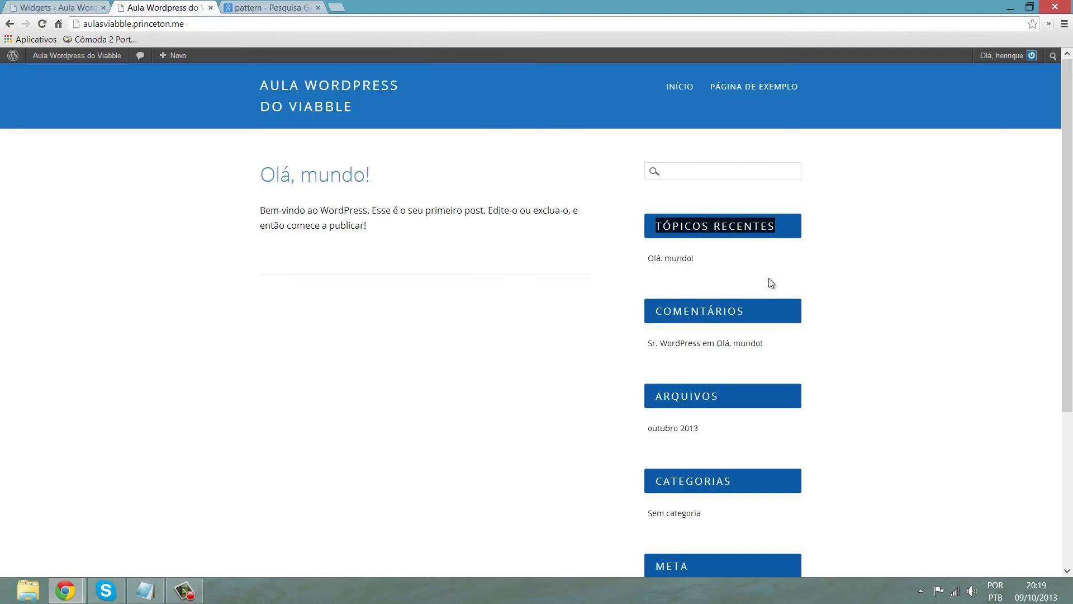
pyautogui.click(671, 169)
pyautogui.click(72, 7)
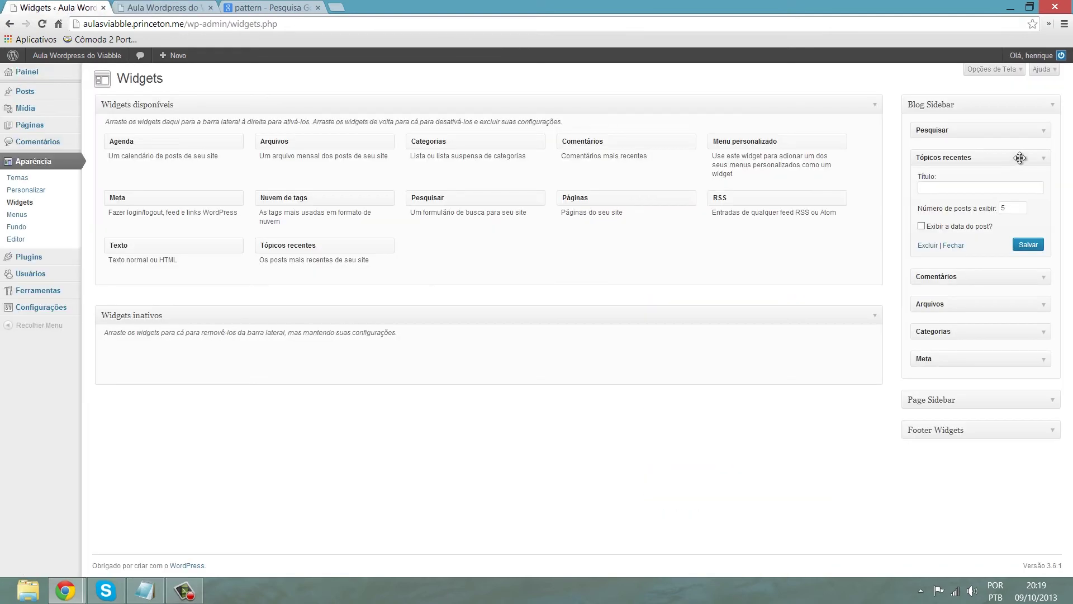
pyautogui.click(928, 246)
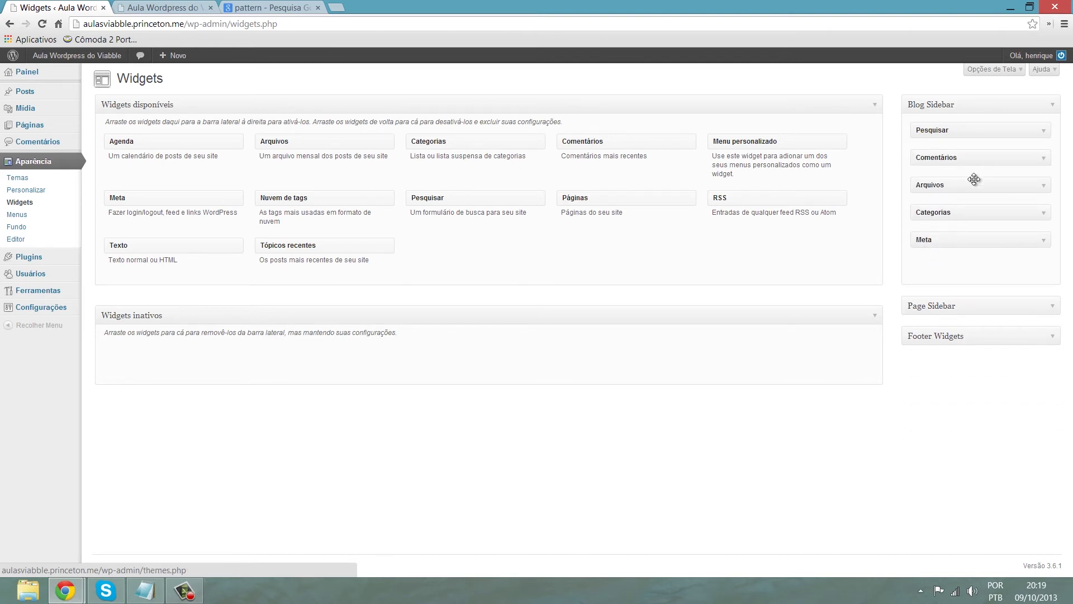
# Delete the Comentários and Arquivos widgets from Blog Sidebar.
pyautogui.click(1041, 159)
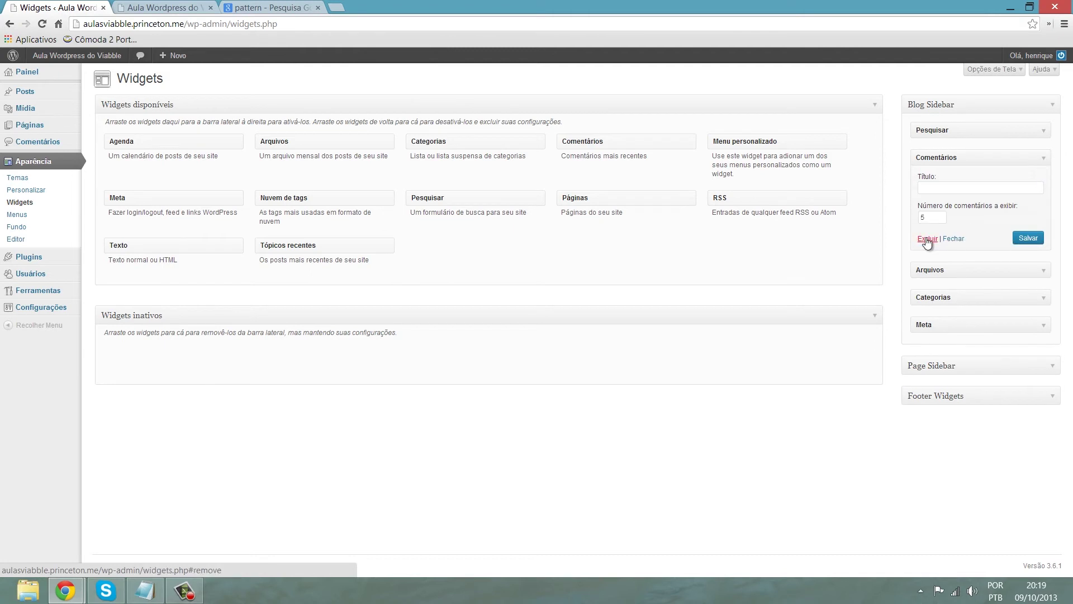
pyautogui.click(1041, 159)
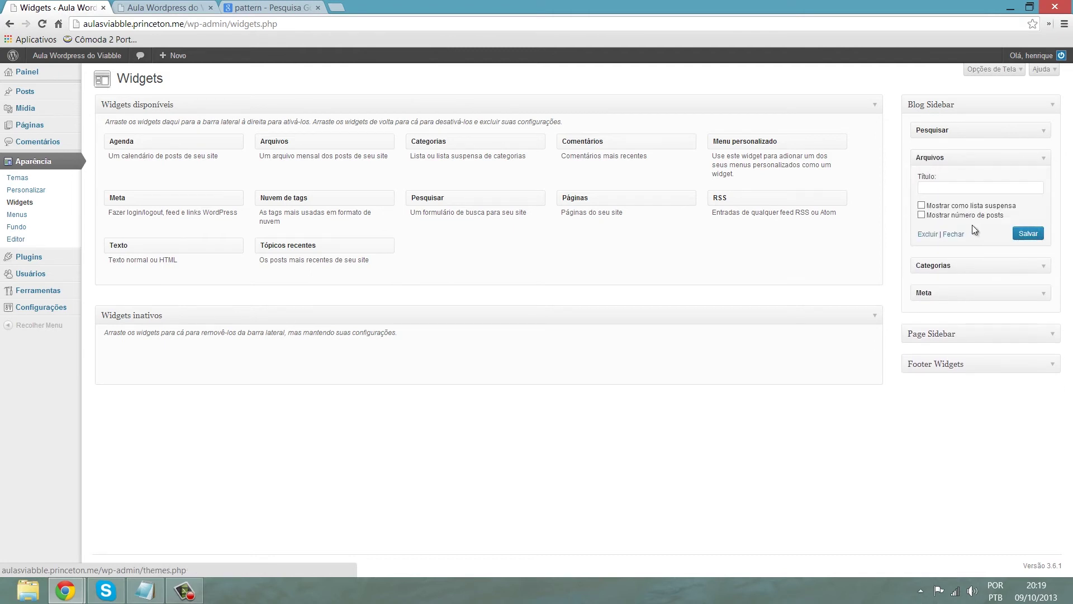
pyautogui.click(928, 235)
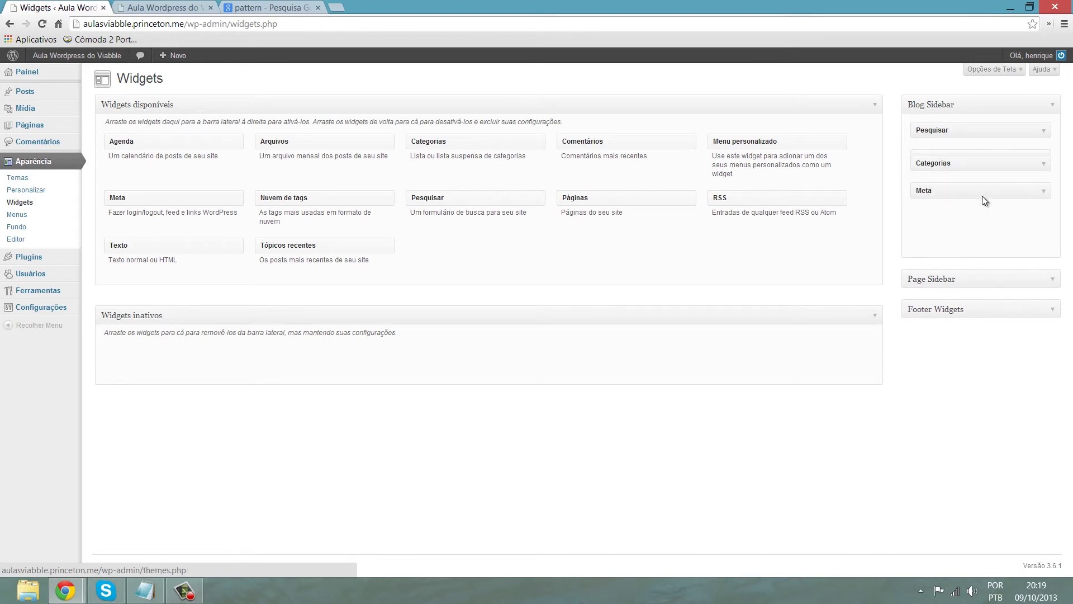
# Expand the Categorias widget settings and delete the Meta widget from Blog Sidebar.
pyautogui.click(1041, 160)
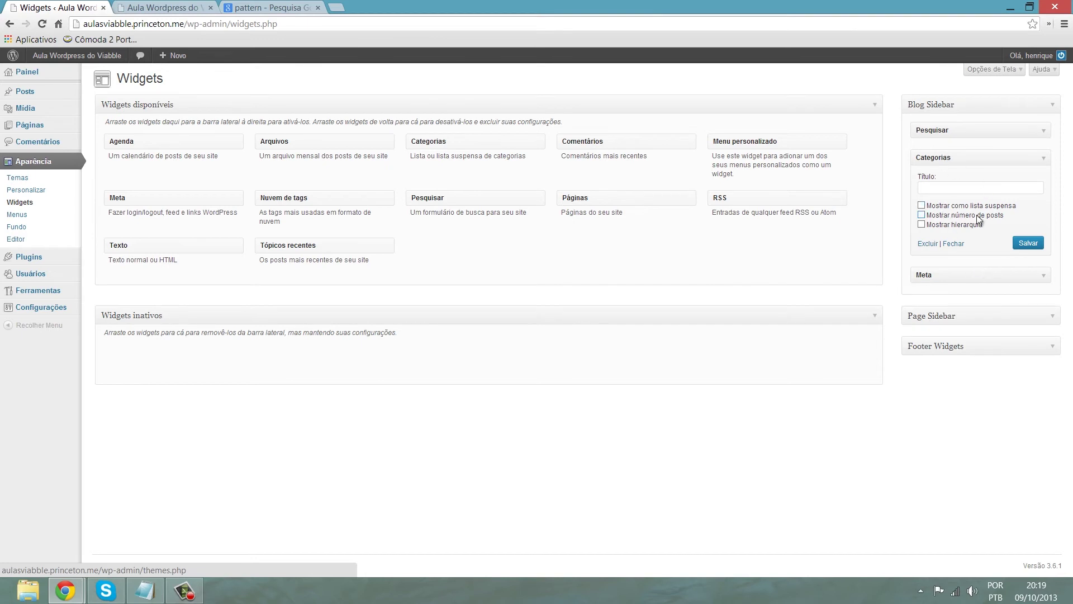
pyautogui.click(1002, 276)
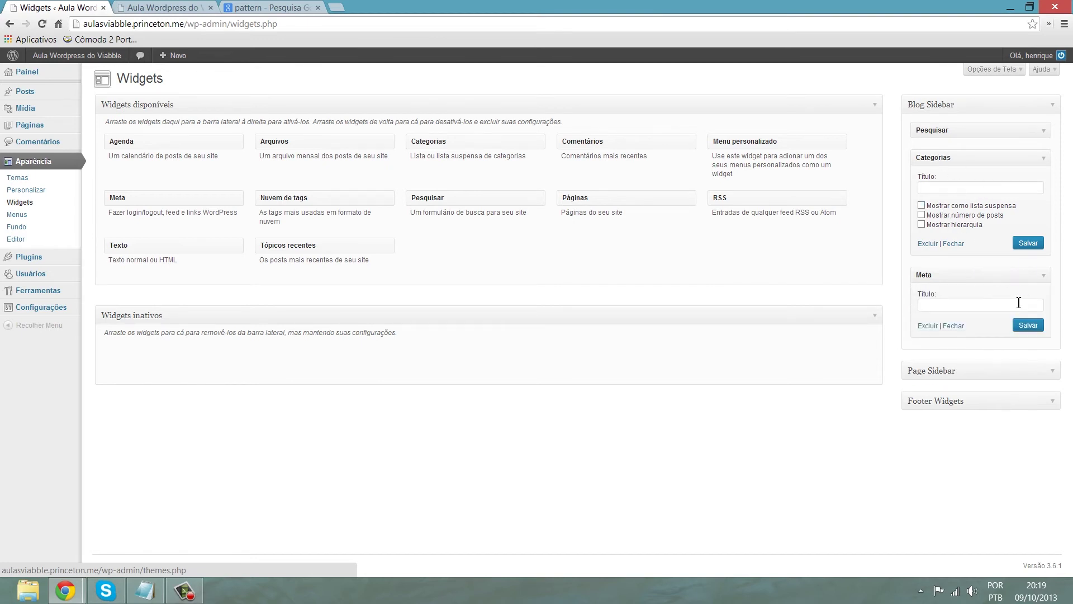
pyautogui.click(928, 332)
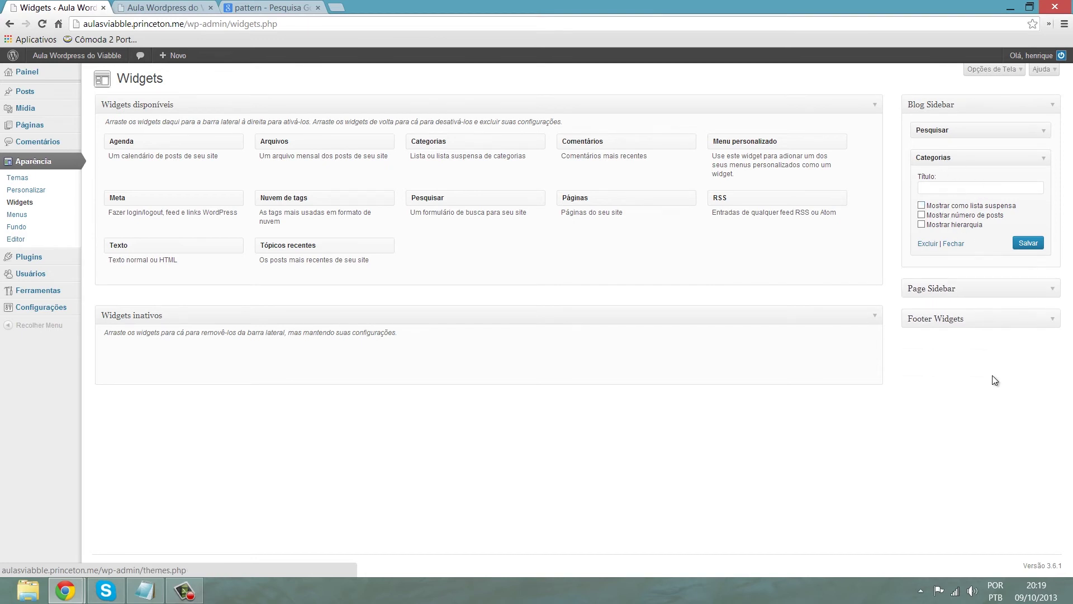
# Expand the Page Sidebar and Footer Widgets areas, and examine the sidebars on the public Página de Exemplo and blog home page.
pyautogui.click(1030, 297)
pyautogui.click(1043, 359)
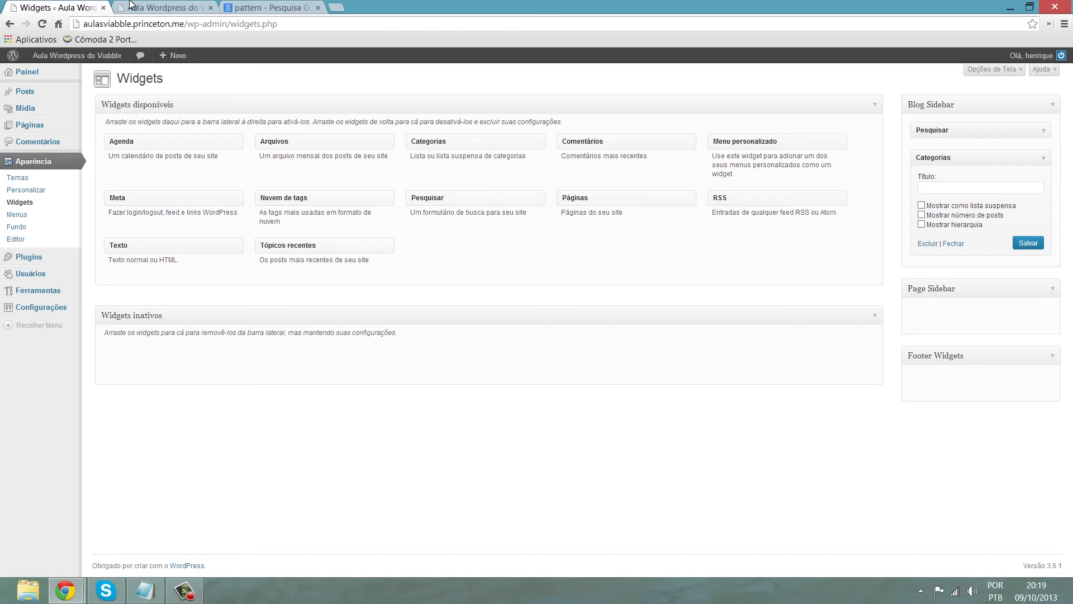
pyautogui.click(162, 7)
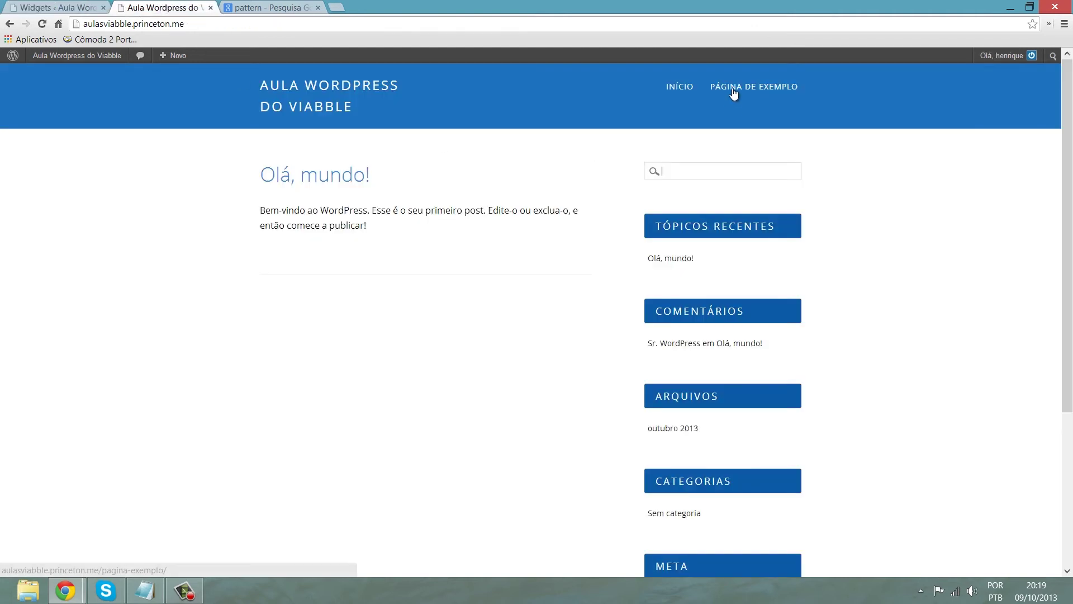
pyautogui.click(761, 87)
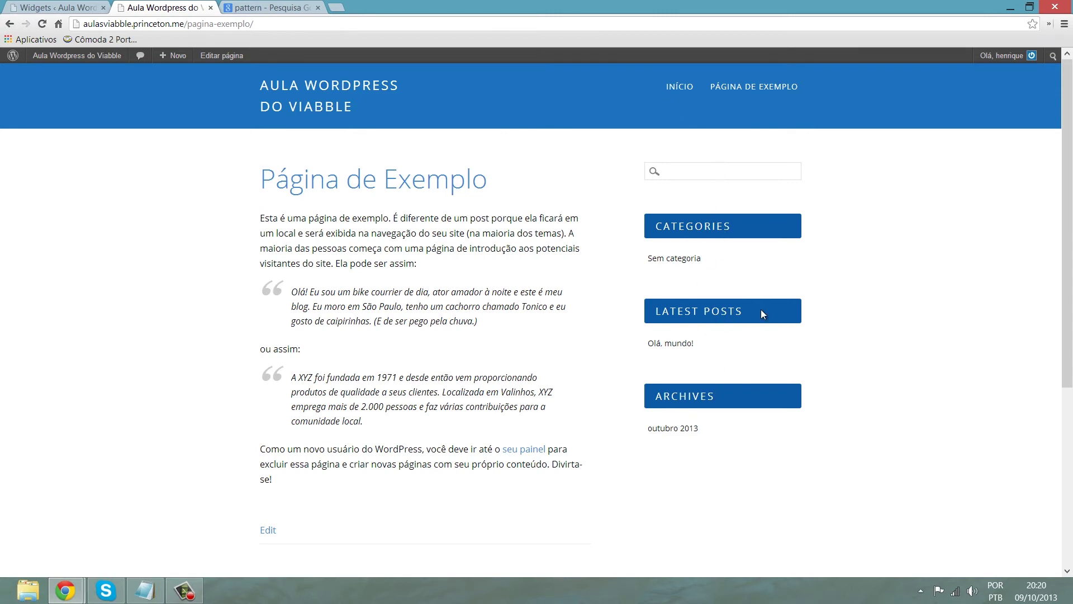
pyautogui.click(316, 95)
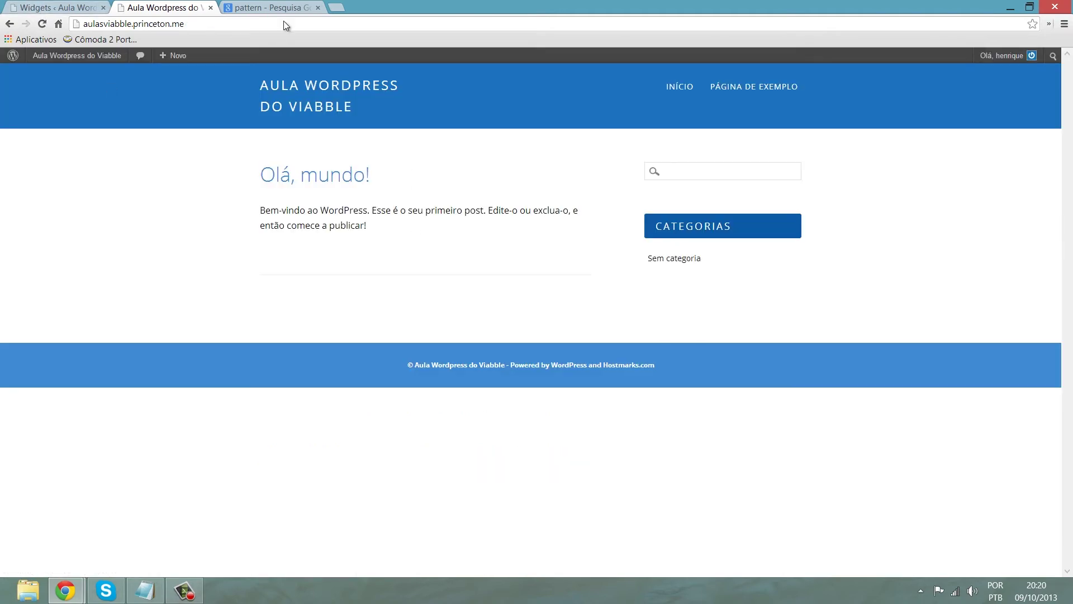
# Compare the Footer Widgets area with the footer of the public blog and return to the Widgets page.
pyautogui.click(54, 7)
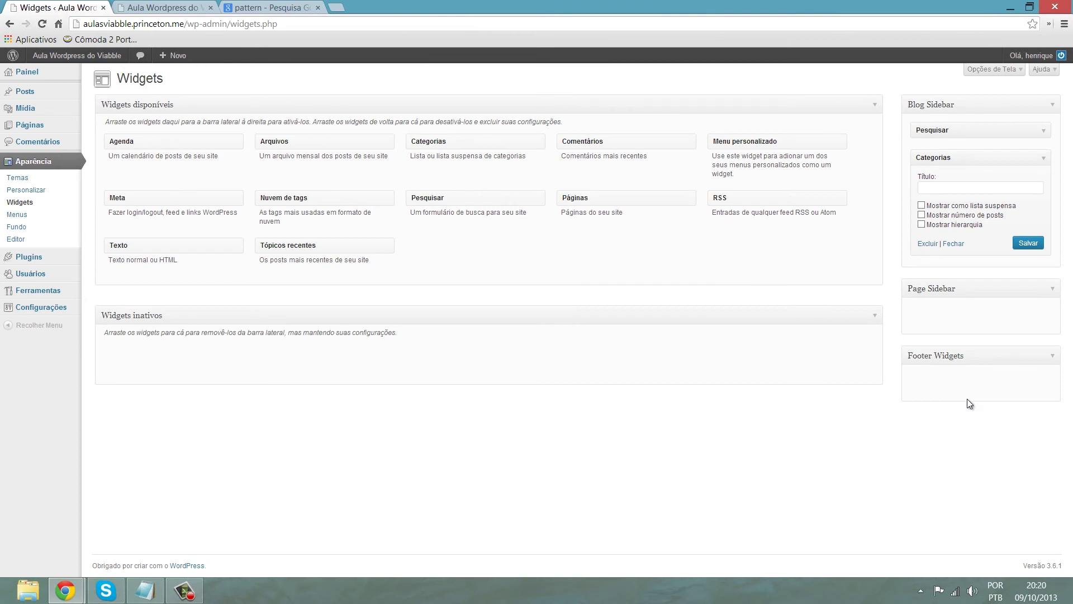
pyautogui.click(159, 7)
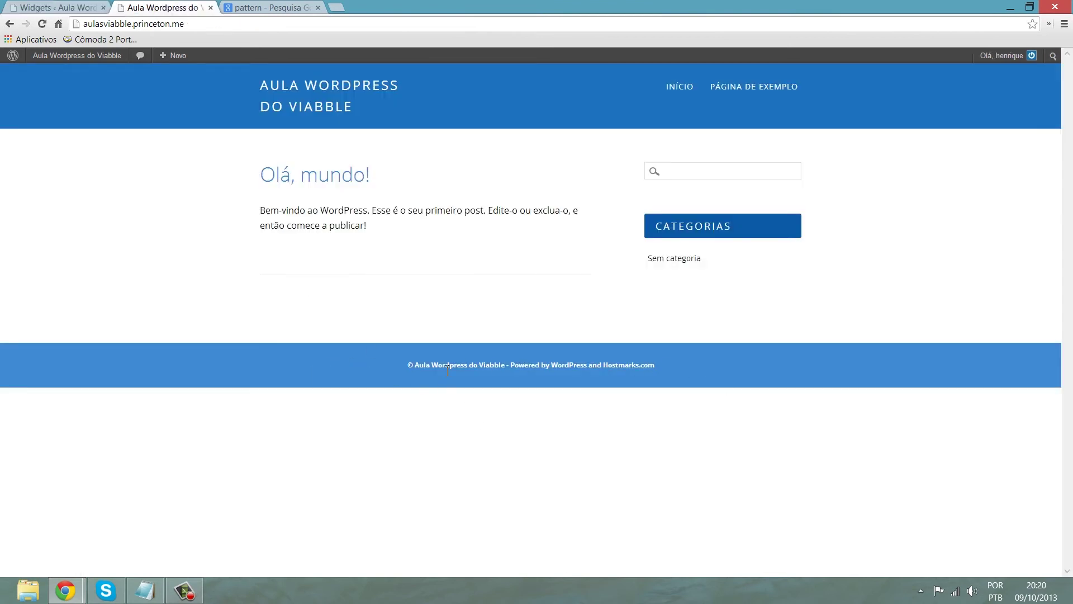
pyautogui.click(47, 8)
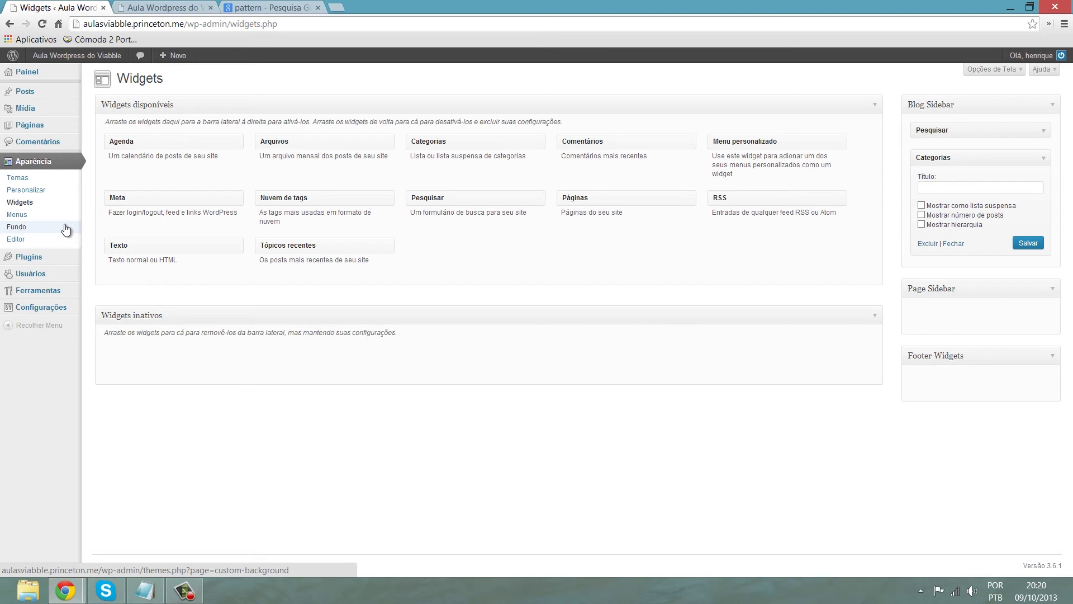
# Go to the Menus management page and compare its menu structure with the navigation links on the public blog.
pyautogui.click(28, 216)
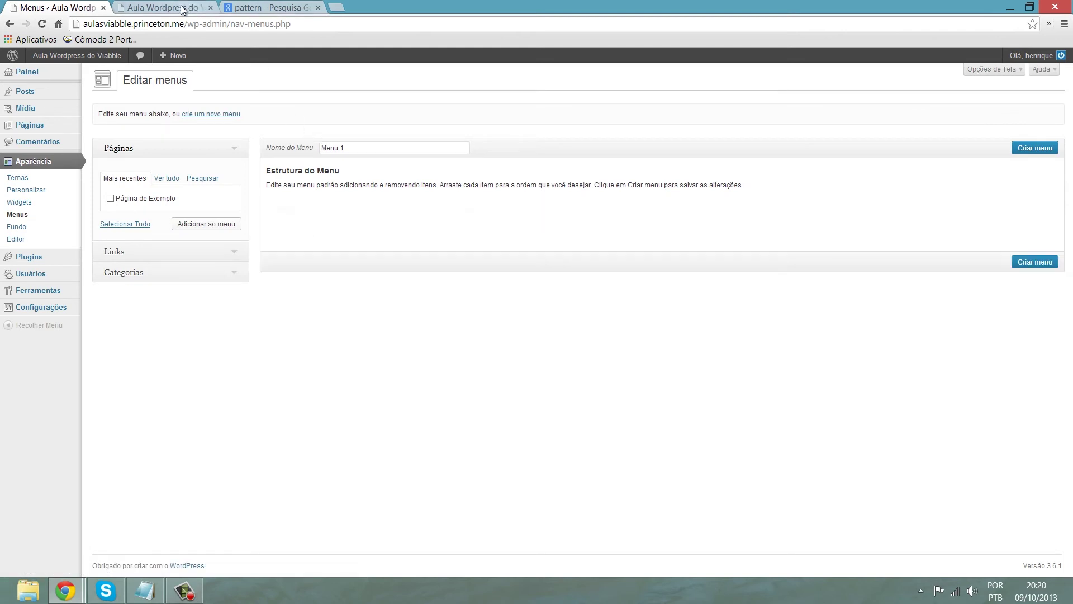
pyautogui.hotkey('ctrl', 'Tab')
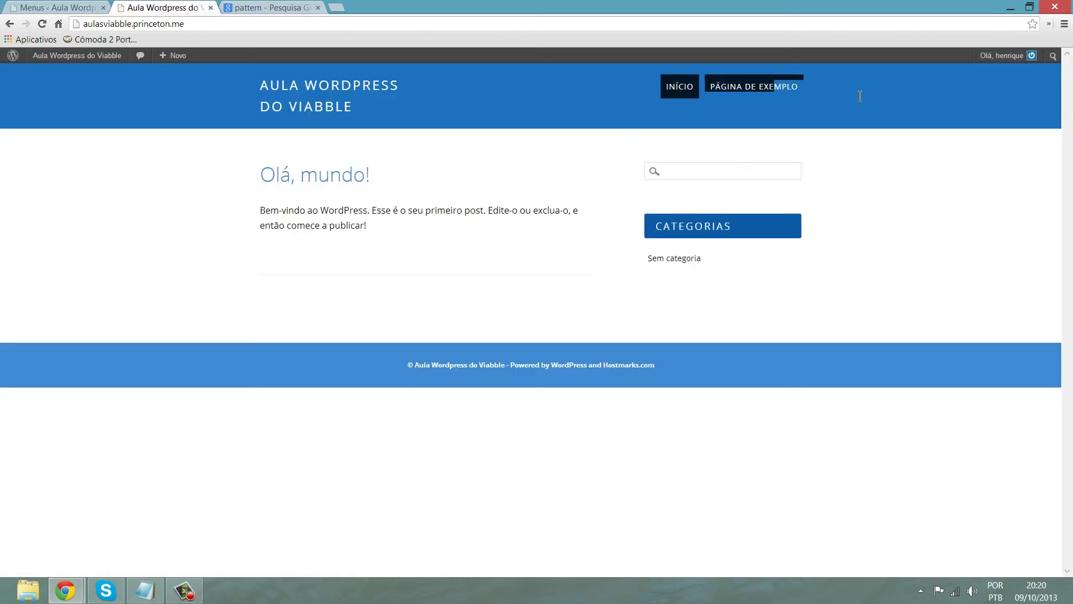
pyautogui.click(61, 7)
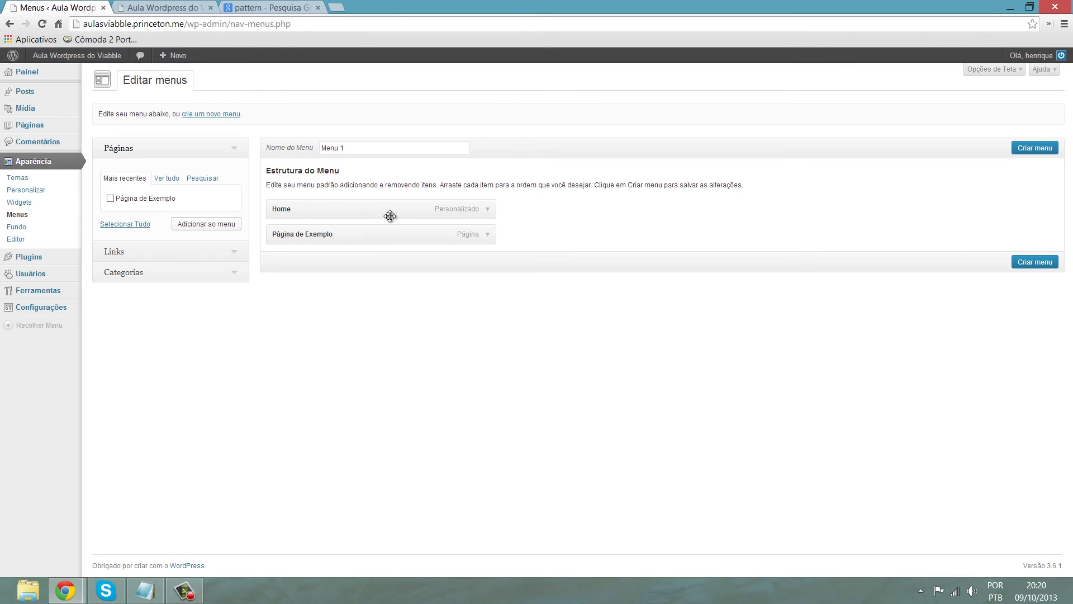
# Expand the Página de Exemplo and Home menu items, compare Home with the public blog's navigation, and collapse Home.
pyautogui.click(487, 235)
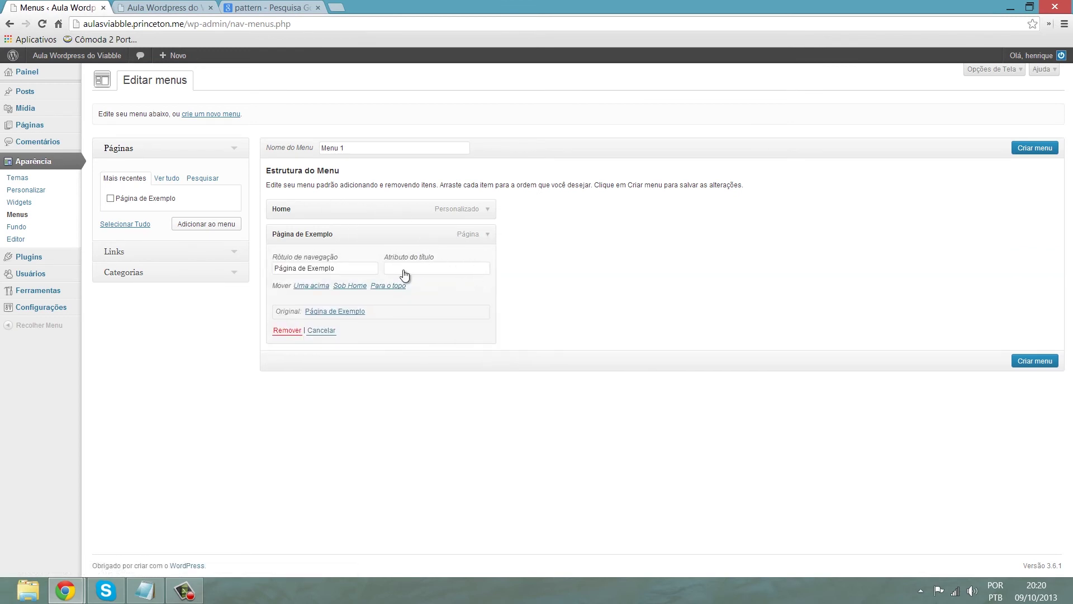
pyautogui.click(487, 210)
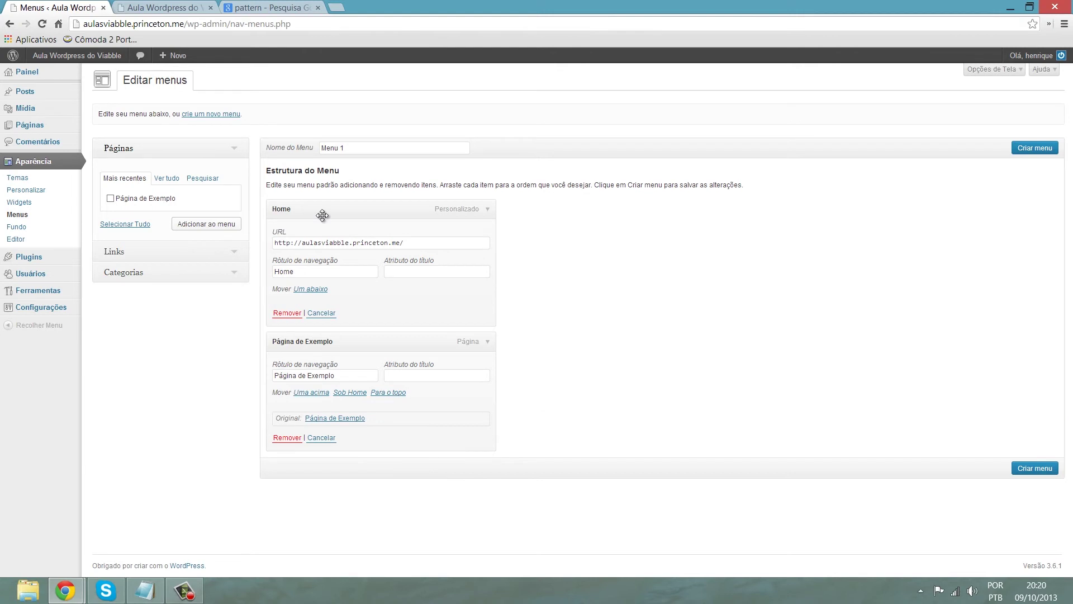
pyautogui.click(137, 7)
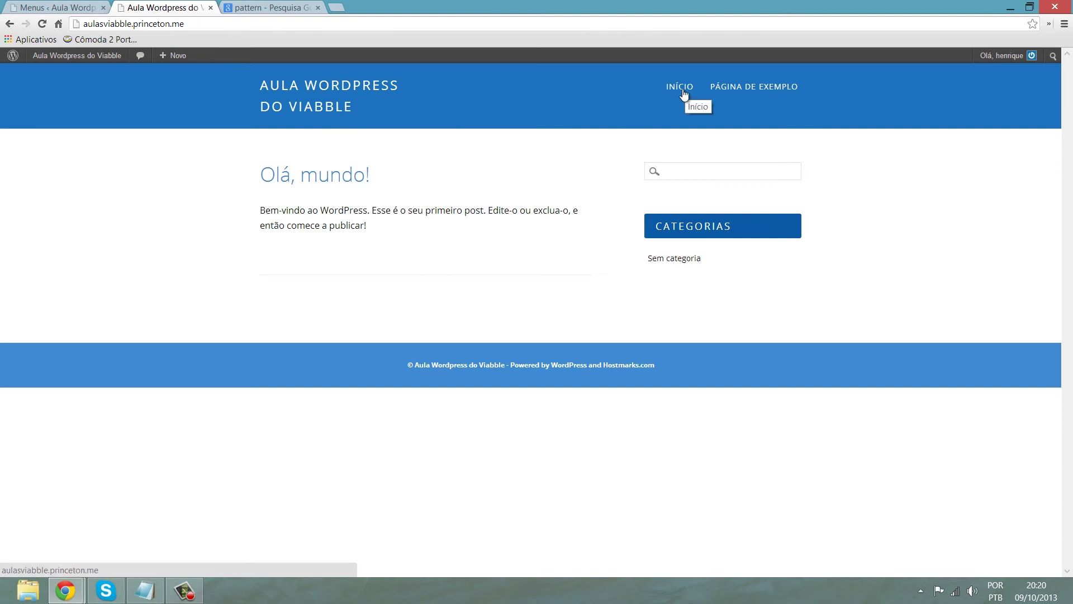
pyautogui.click(81, 8)
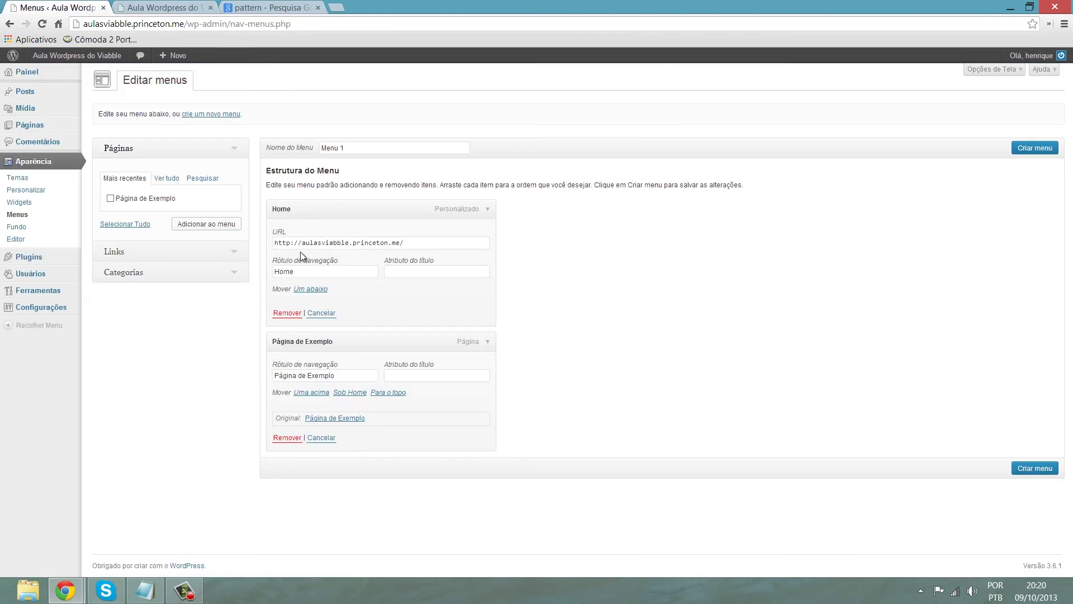
pyautogui.click(314, 313)
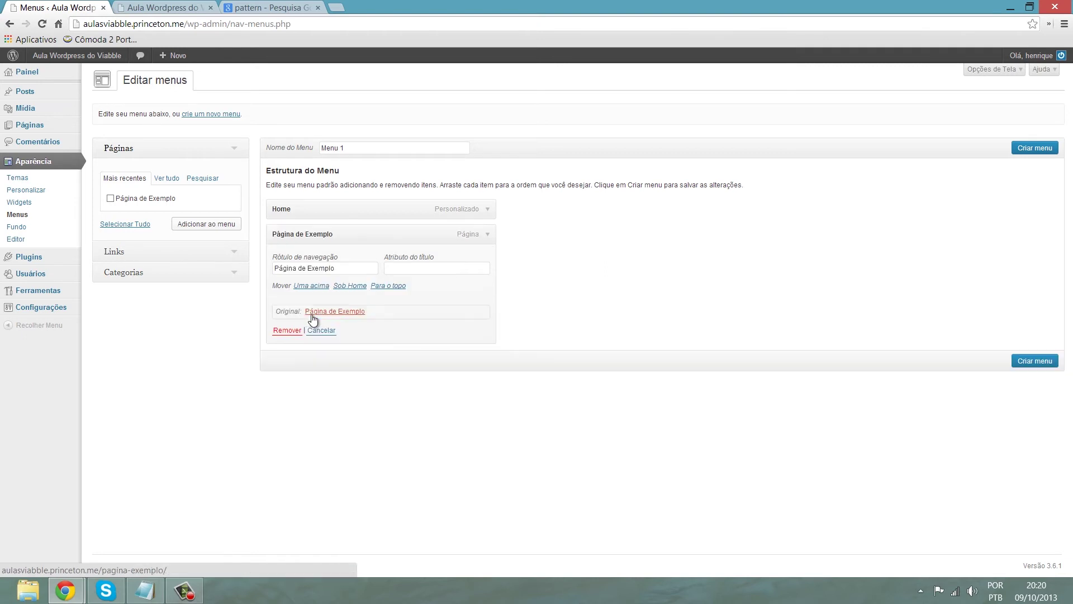
# Check the Página de Exemplo link on the public blog and remove that item from the Menu 1 structure.
pyautogui.click(153, 7)
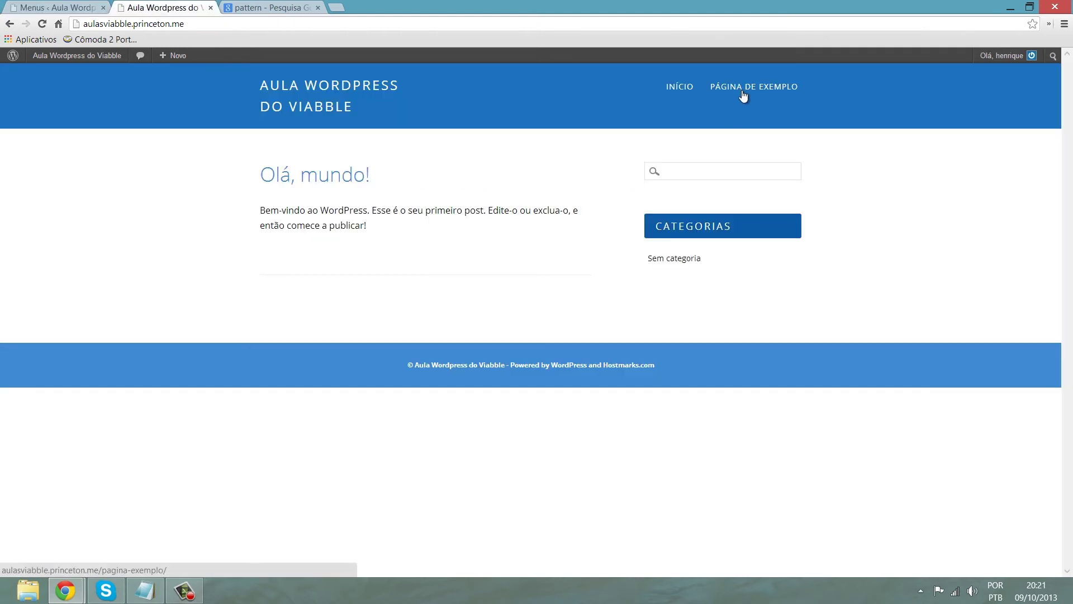
pyautogui.click(62, 6)
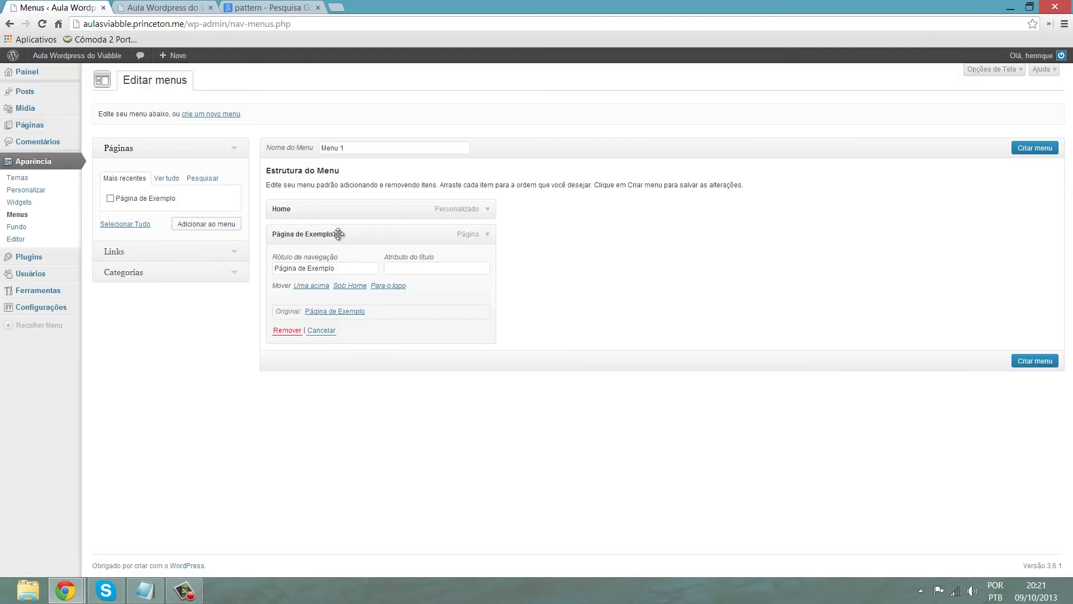
pyautogui.click(485, 236)
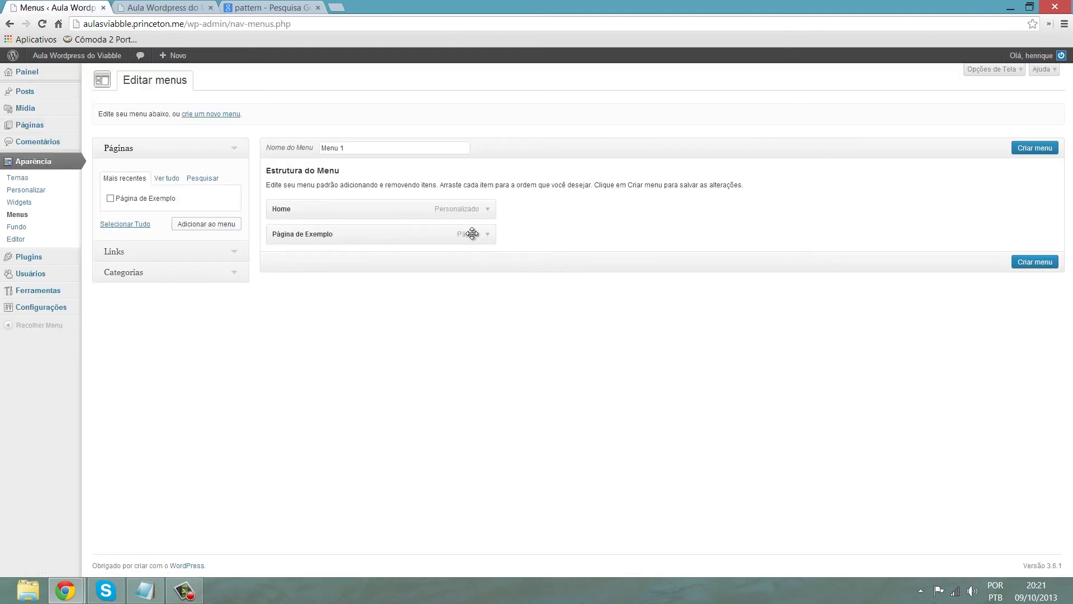
pyautogui.click(487, 236)
pyautogui.click(287, 331)
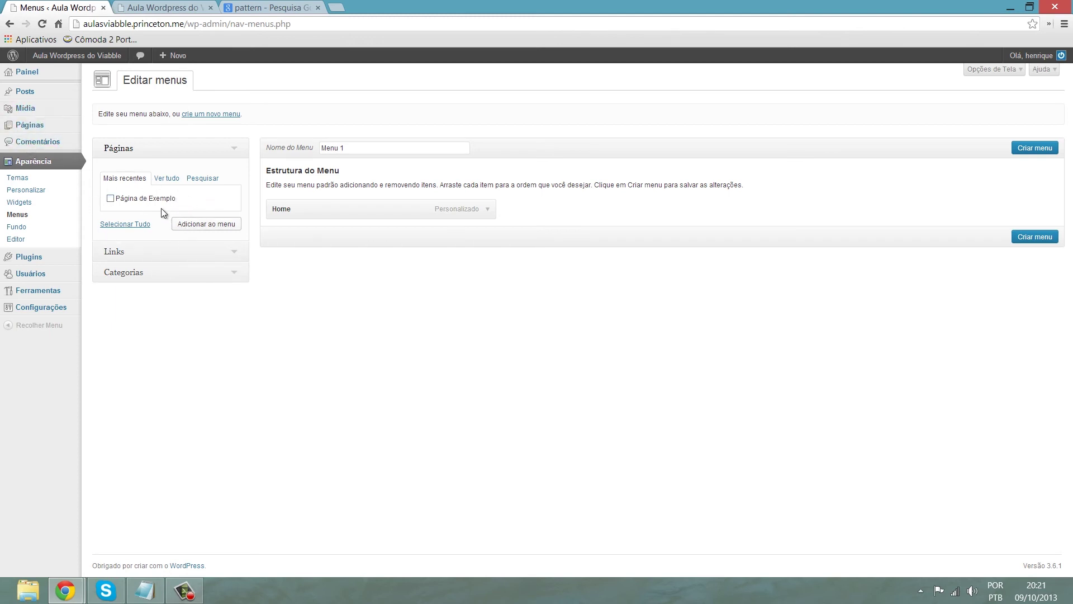
# Examine the Links and Categorias options for menu items, and go to the Fundo page, discarding the unsaved menu changes.
pyautogui.click(187, 257)
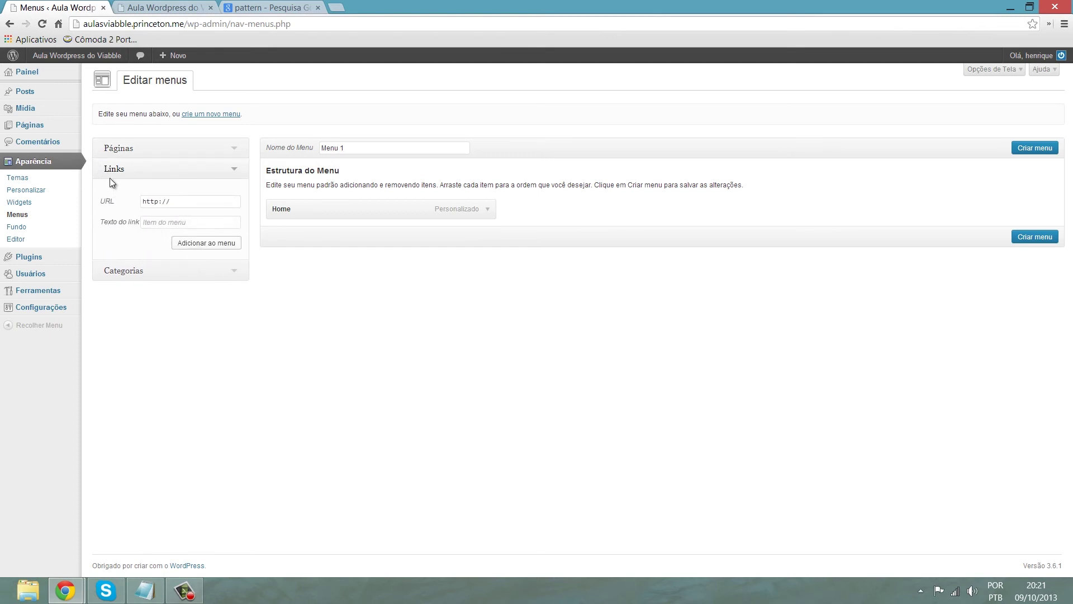
pyautogui.click(175, 273)
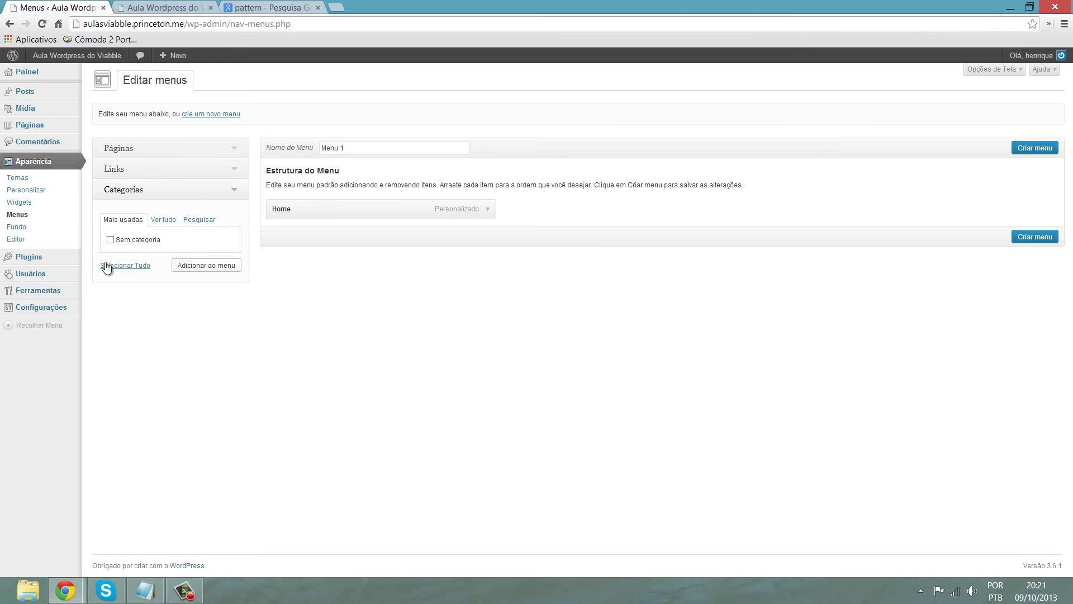
pyautogui.click(22, 230)
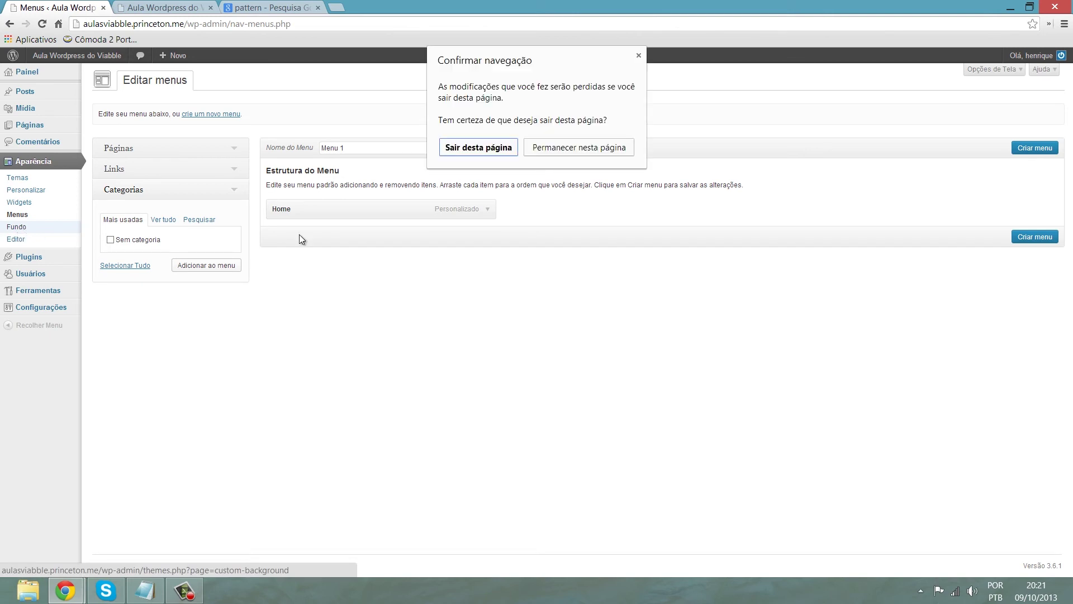
pyautogui.click(479, 147)
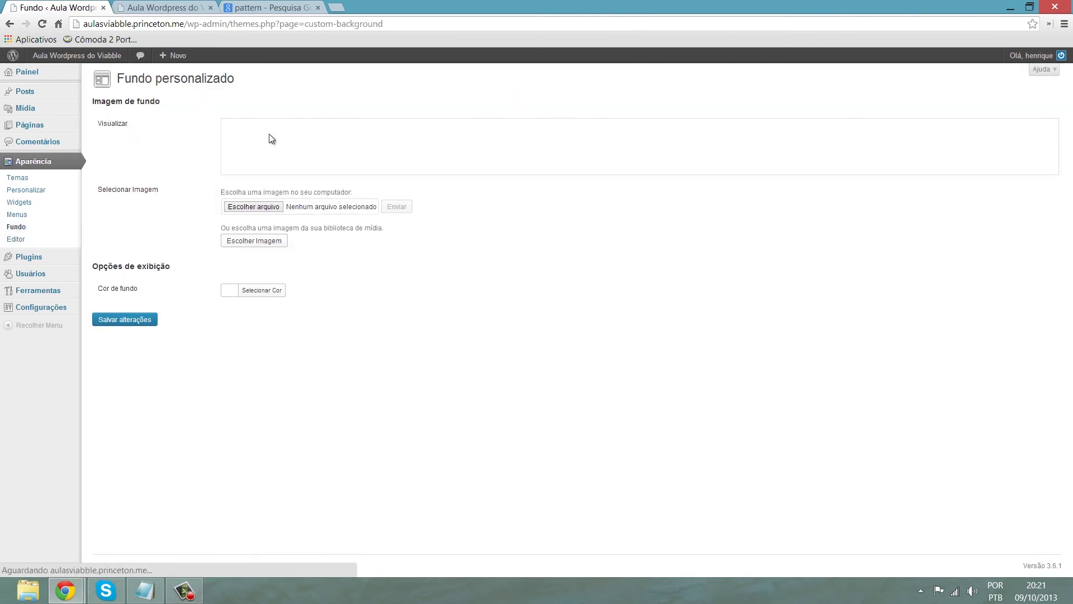
# Set the custom background color to yellow #eeee22, save the changes, and check the refreshed public blog.
pyautogui.click(267, 295)
pyautogui.moveTo(260, 334); pyautogui.dragTo(238, 372)
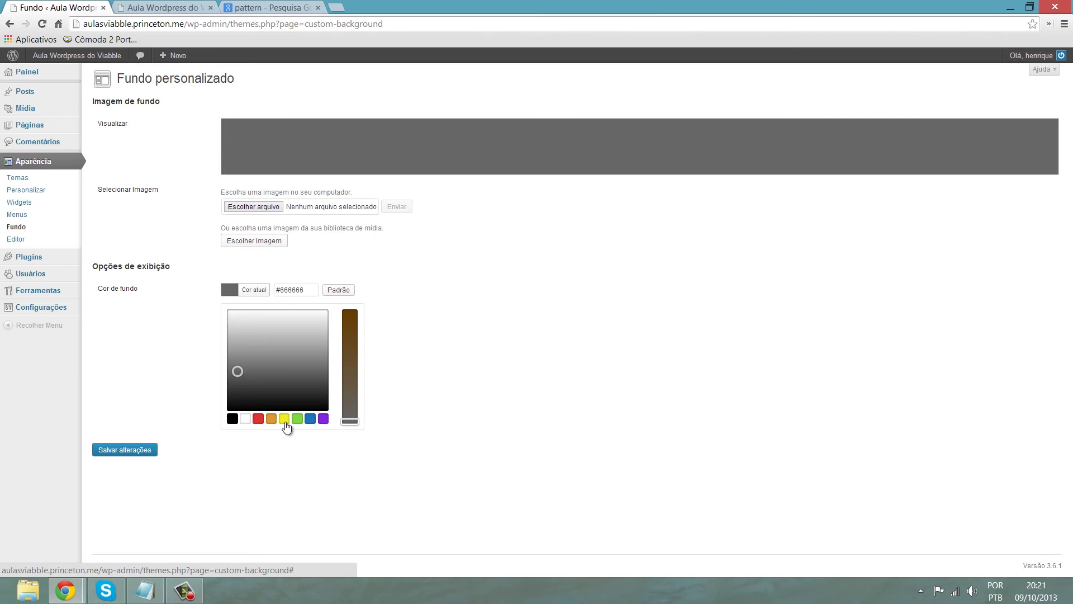
pyautogui.click(284, 418)
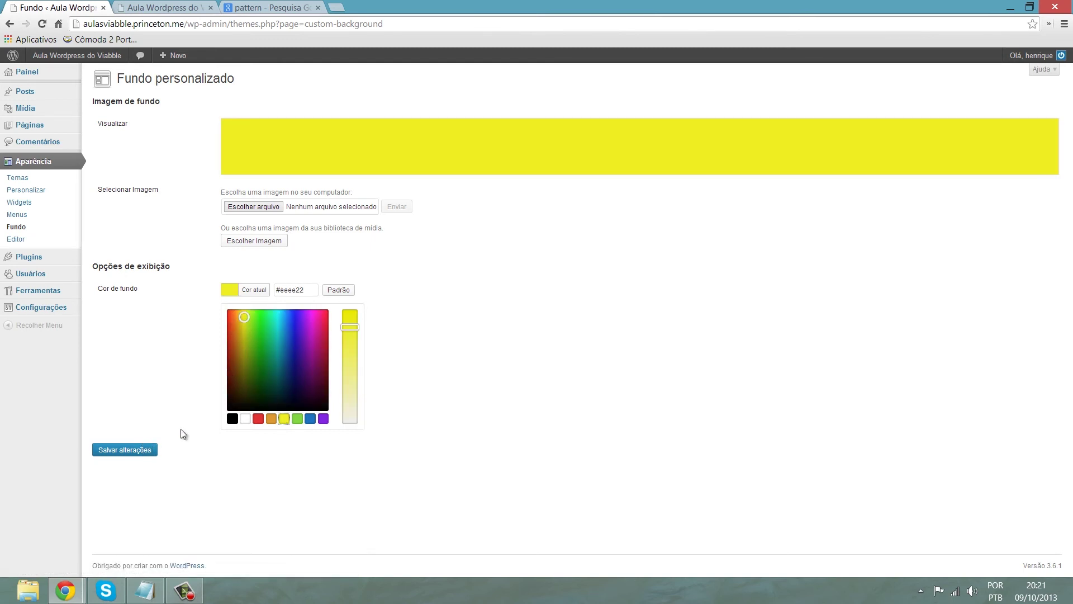
pyautogui.click(372, 273)
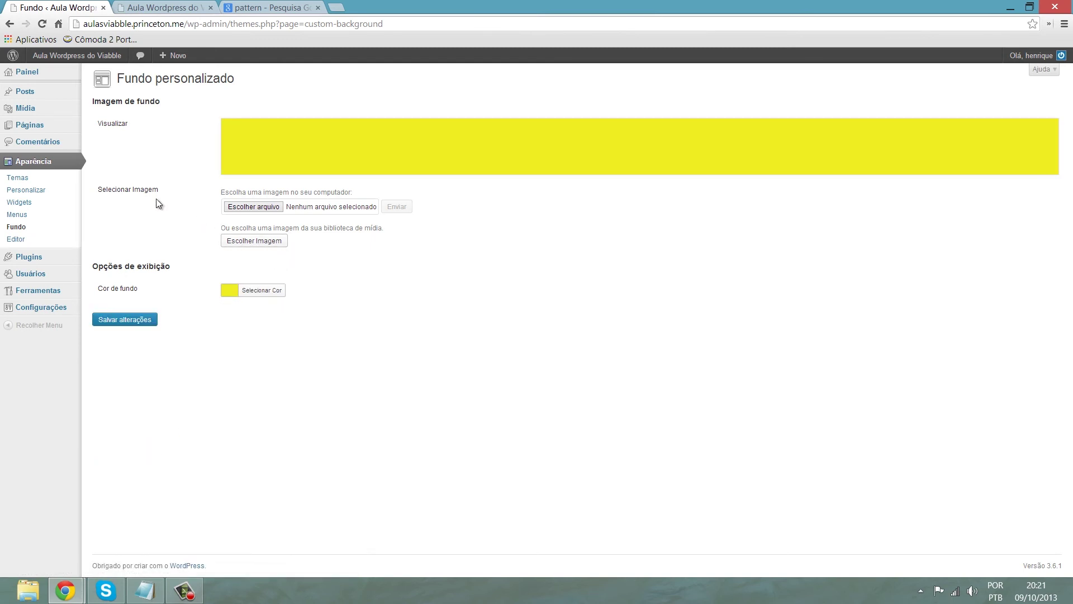
pyautogui.click(138, 319)
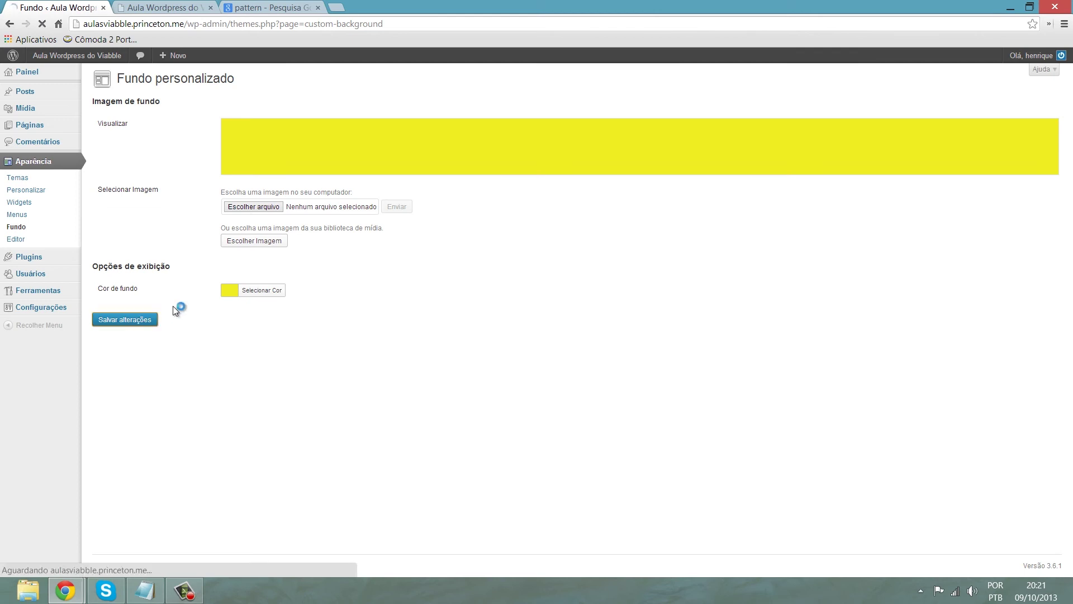
pyautogui.click(176, 8)
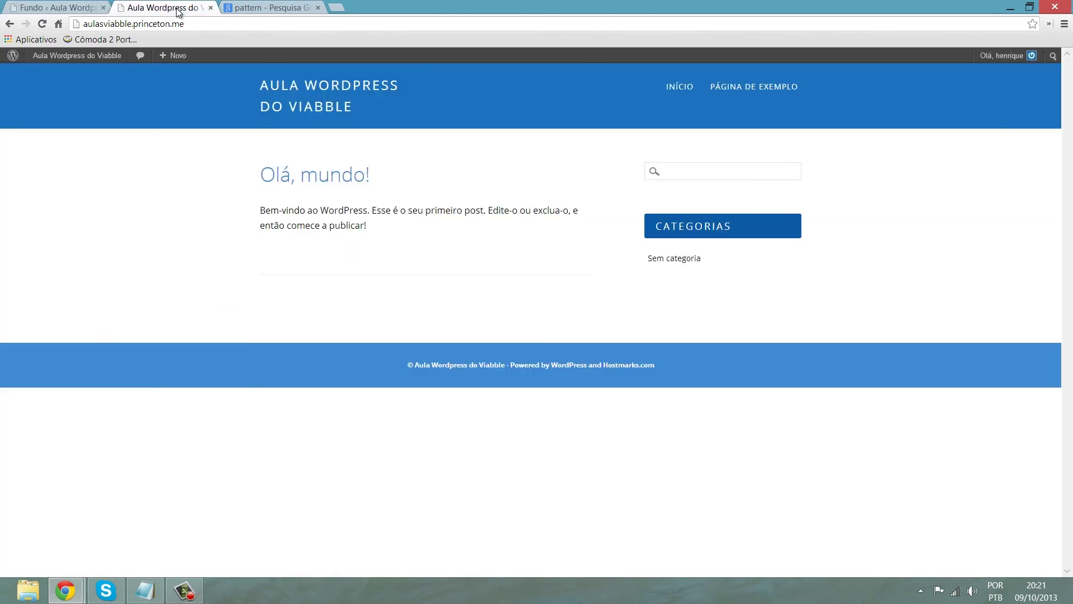
pyautogui.click(45, 24)
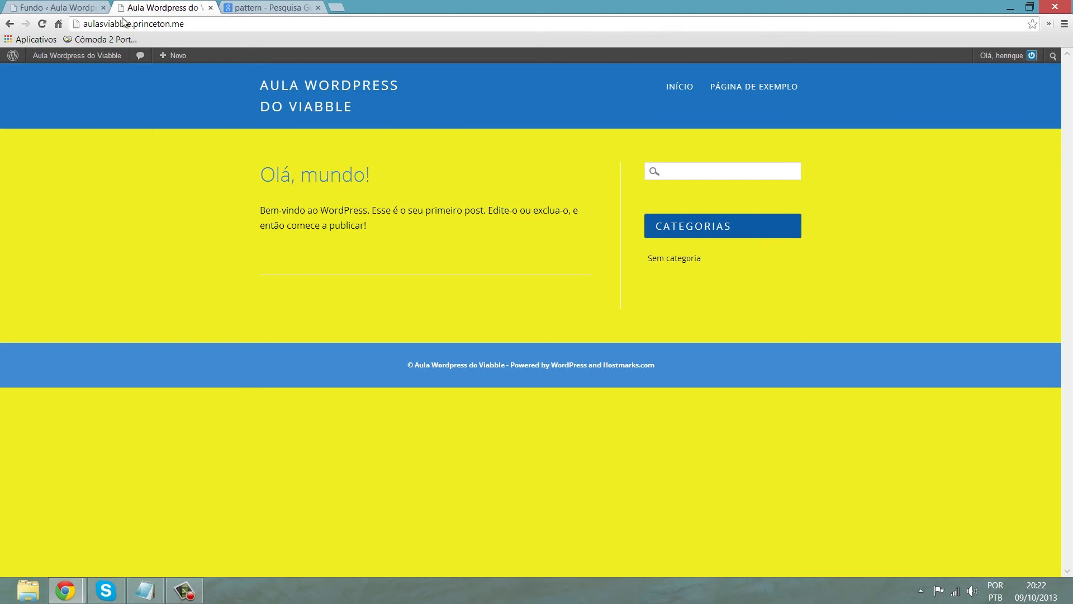
# Change the custom background color to light gray #ededed, save it, and refresh the public blog to check it.
pyautogui.click(62, 7)
pyautogui.click(268, 312)
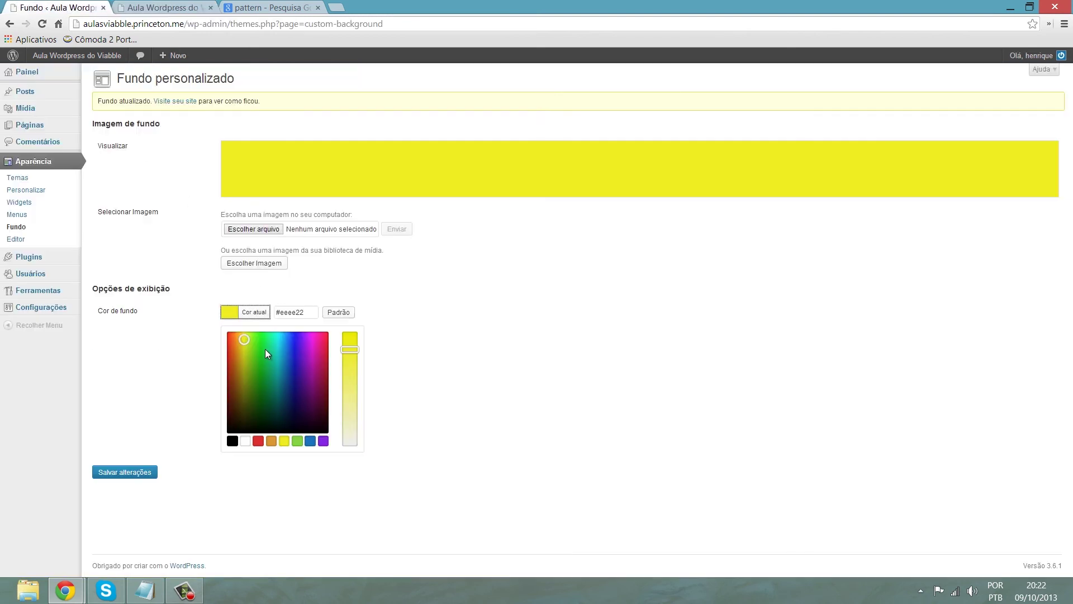
pyautogui.moveTo(350, 430); pyautogui.dragTo(351, 451)
pyautogui.click(140, 473)
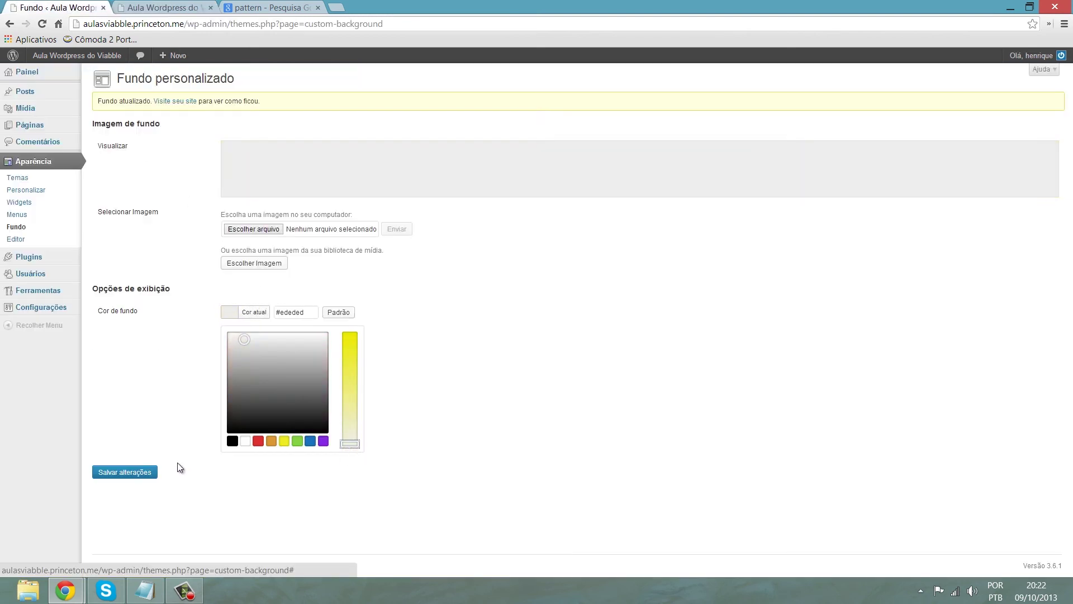
pyautogui.click(163, 7)
pyautogui.click(43, 24)
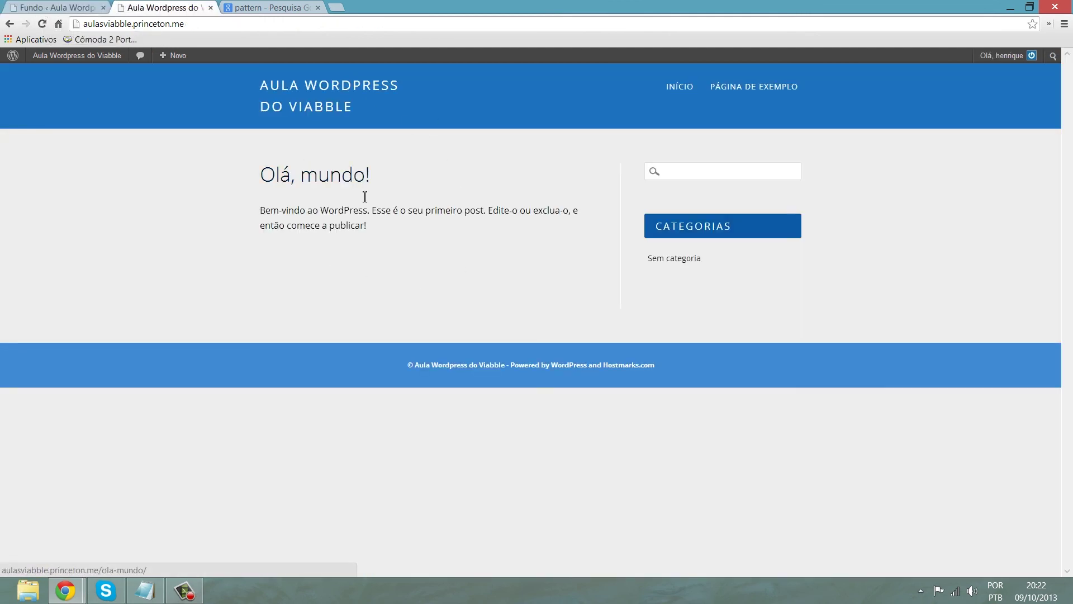
# Open the theme editor, look through the Hostmarks stylesheet (style.css), and return to the public blog.
pyautogui.click(53, 7)
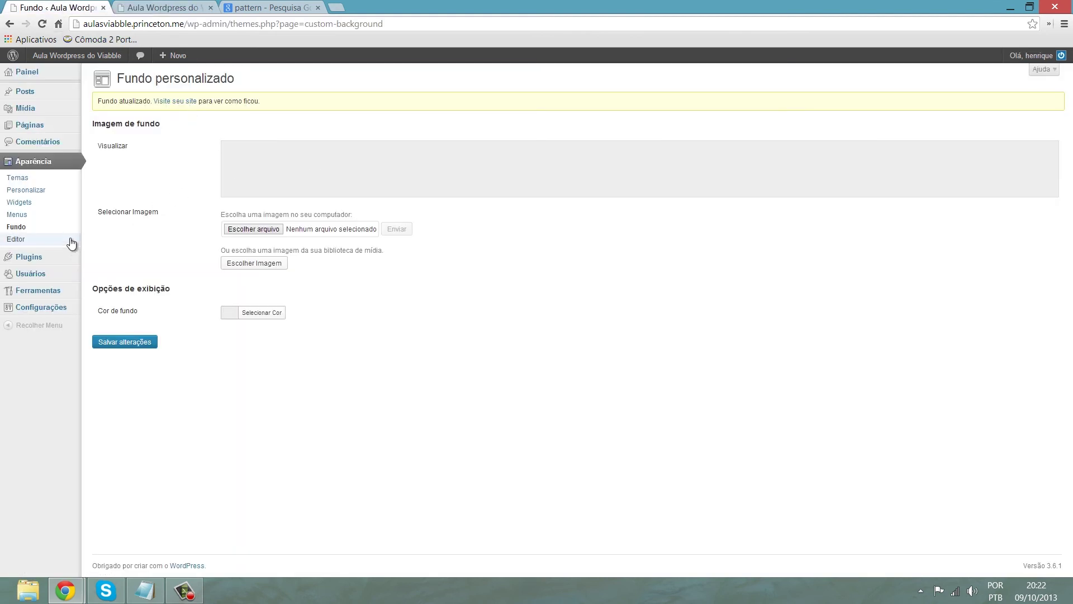
pyautogui.click(16, 240)
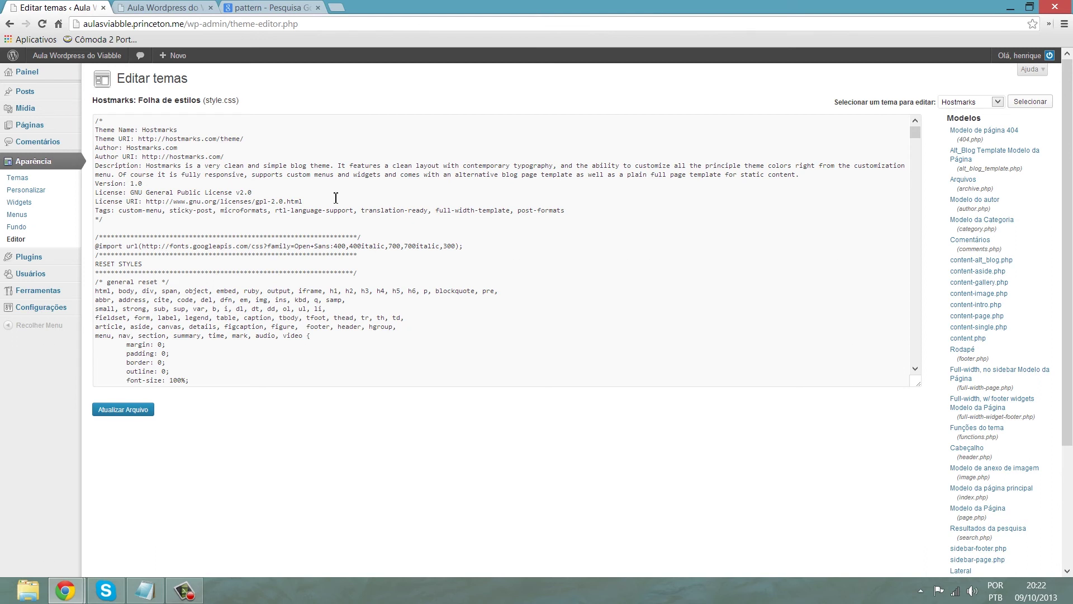
pyautogui.click(333, 223)
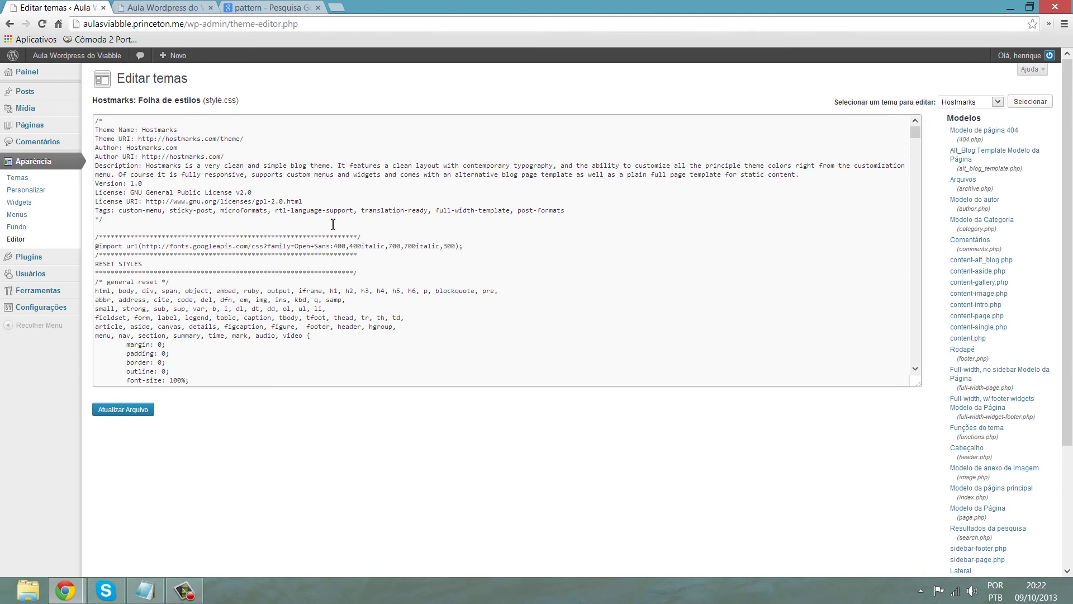
pyautogui.scroll(-5, 587, 232)
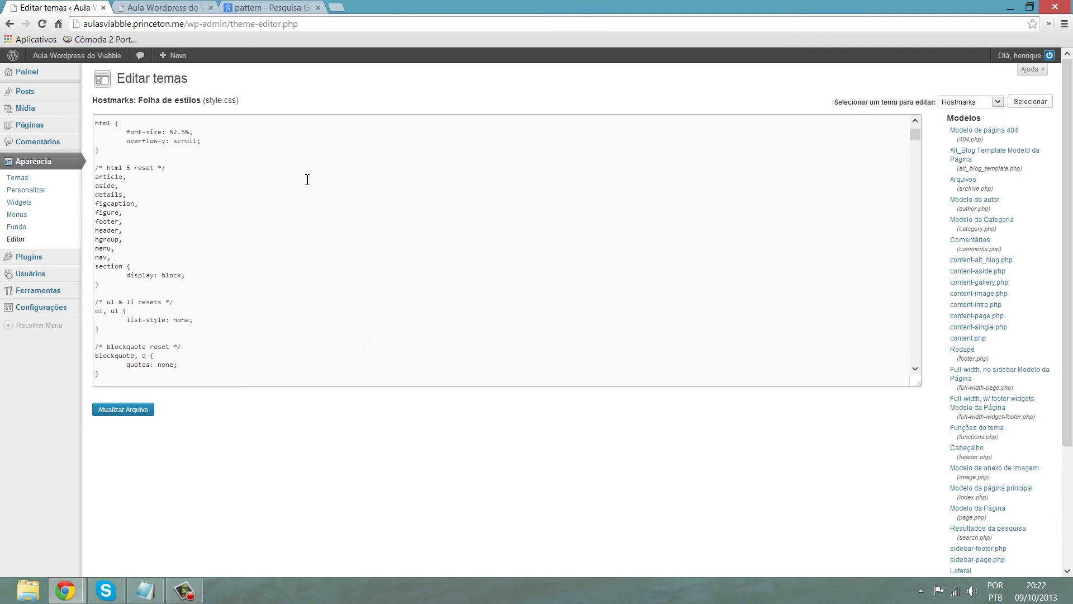
pyautogui.click(164, 8)
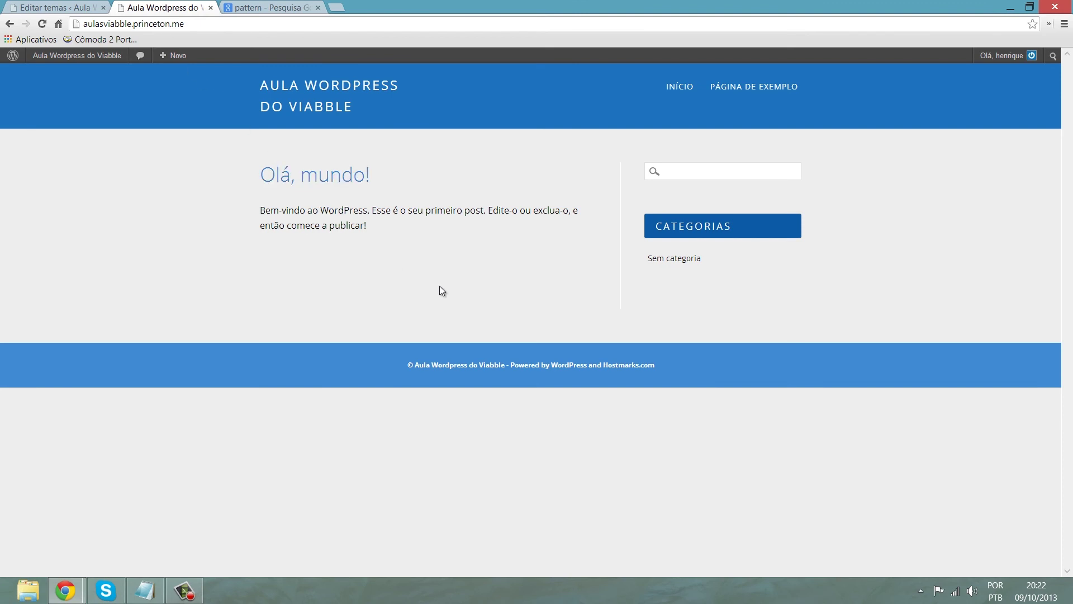